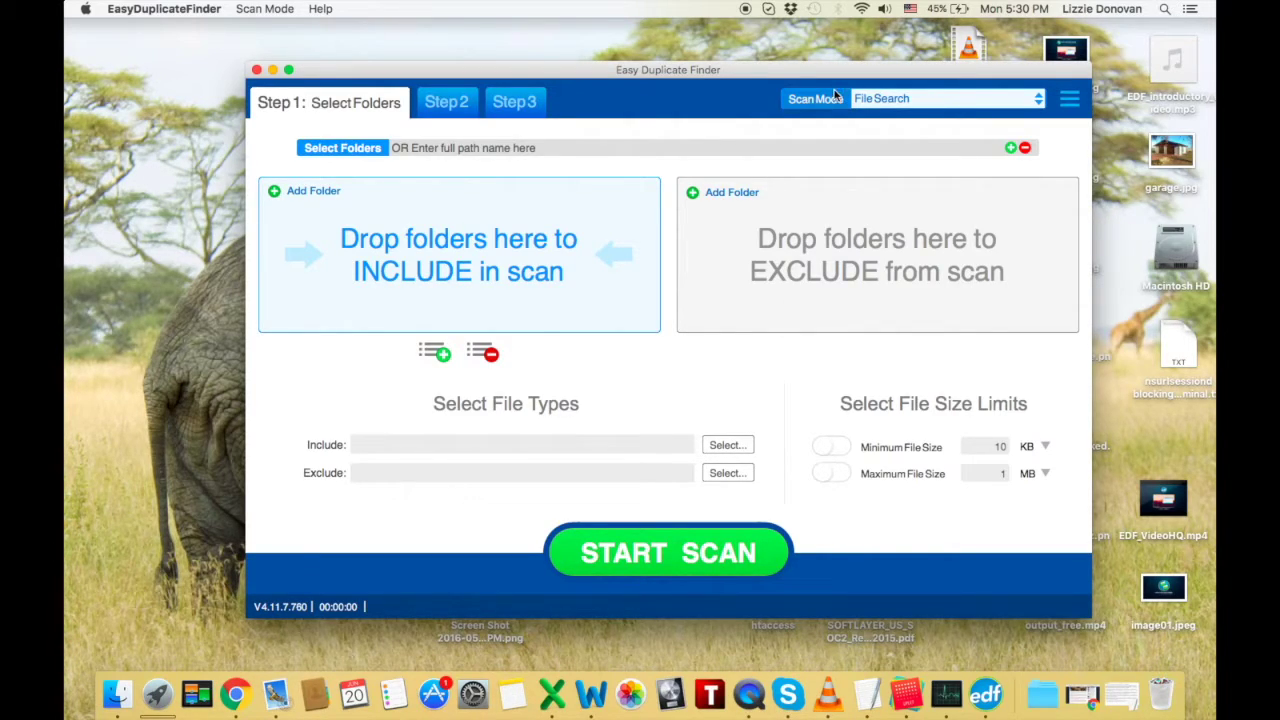
# Leave the scan mode unchanged, add the ten Dropbox folders through Paintings, and start scanning
pyautogui.click(1000, 99)
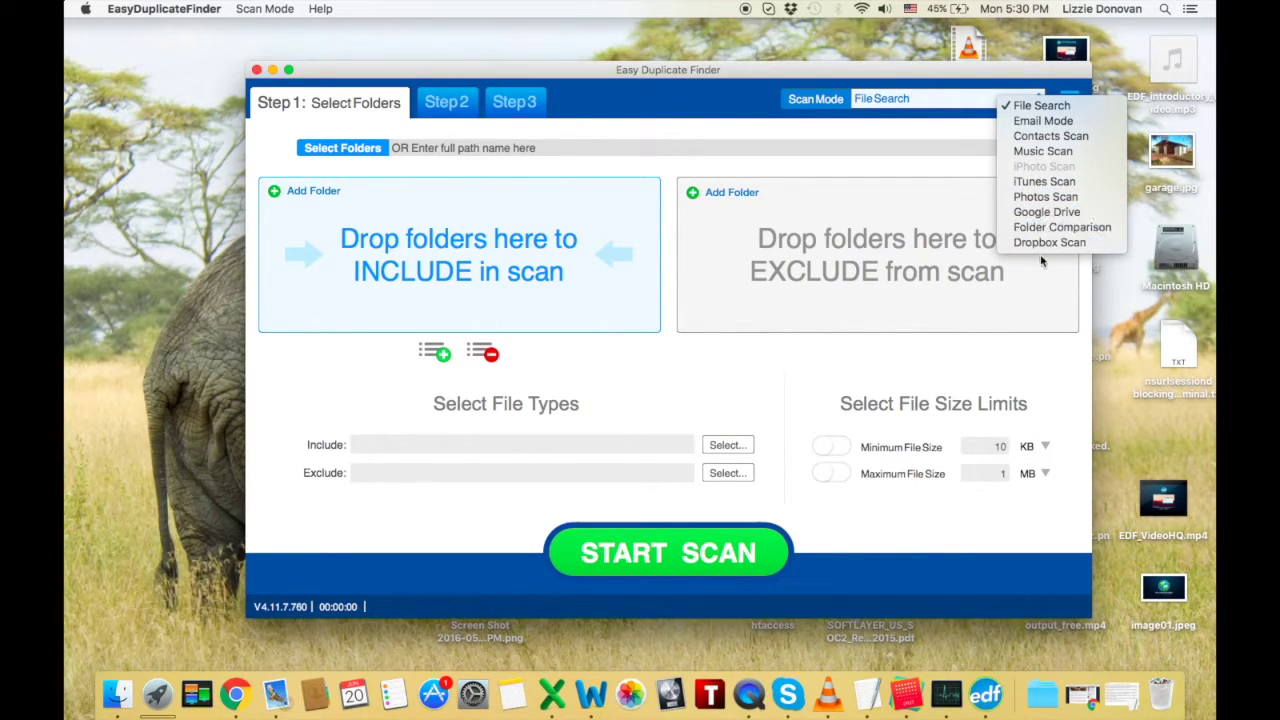
pyautogui.click(882, 146)
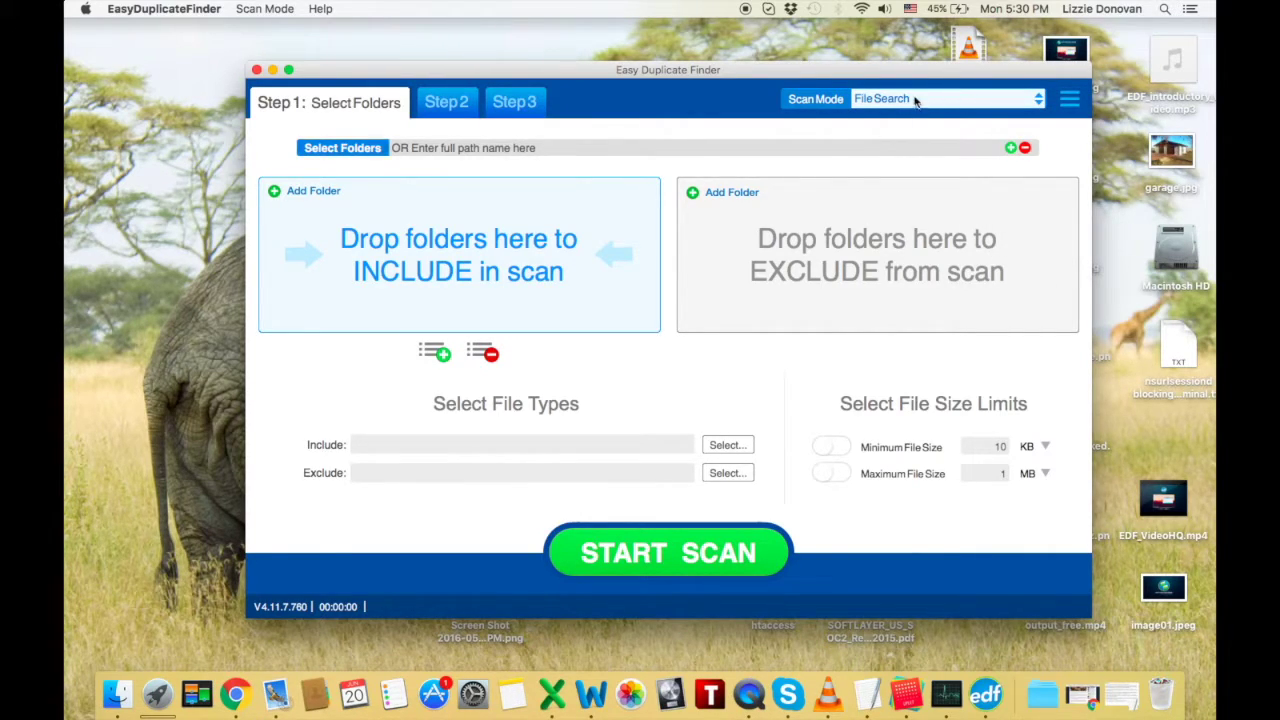
pyautogui.click(311, 192)
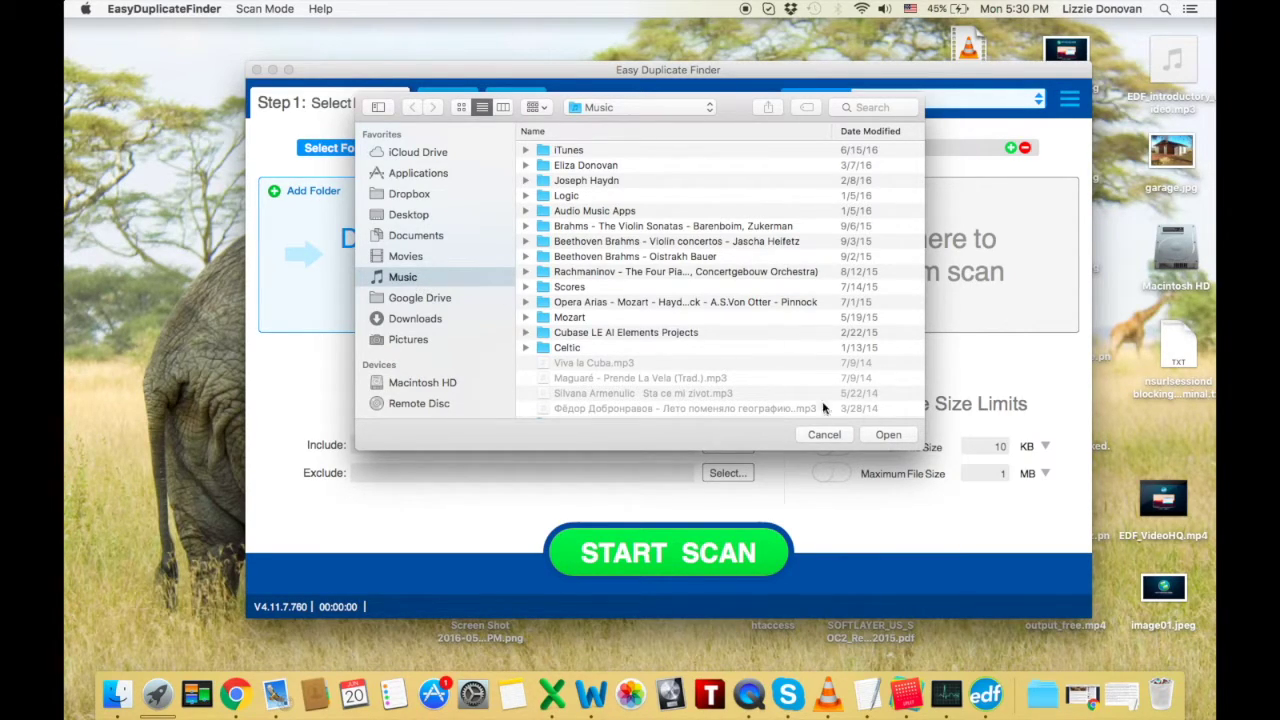
pyautogui.click(409, 197)
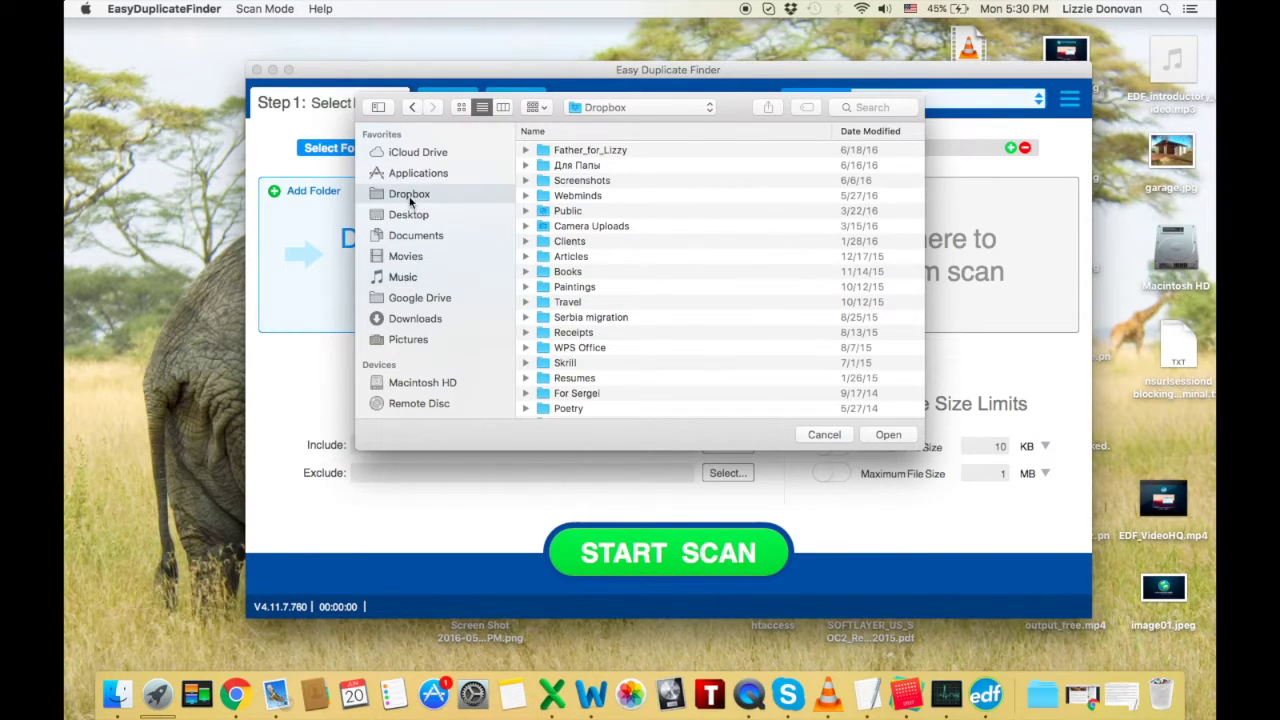
pyautogui.keyDown('shift'); pyautogui.click(569, 288); pyautogui.keyUp('shift')
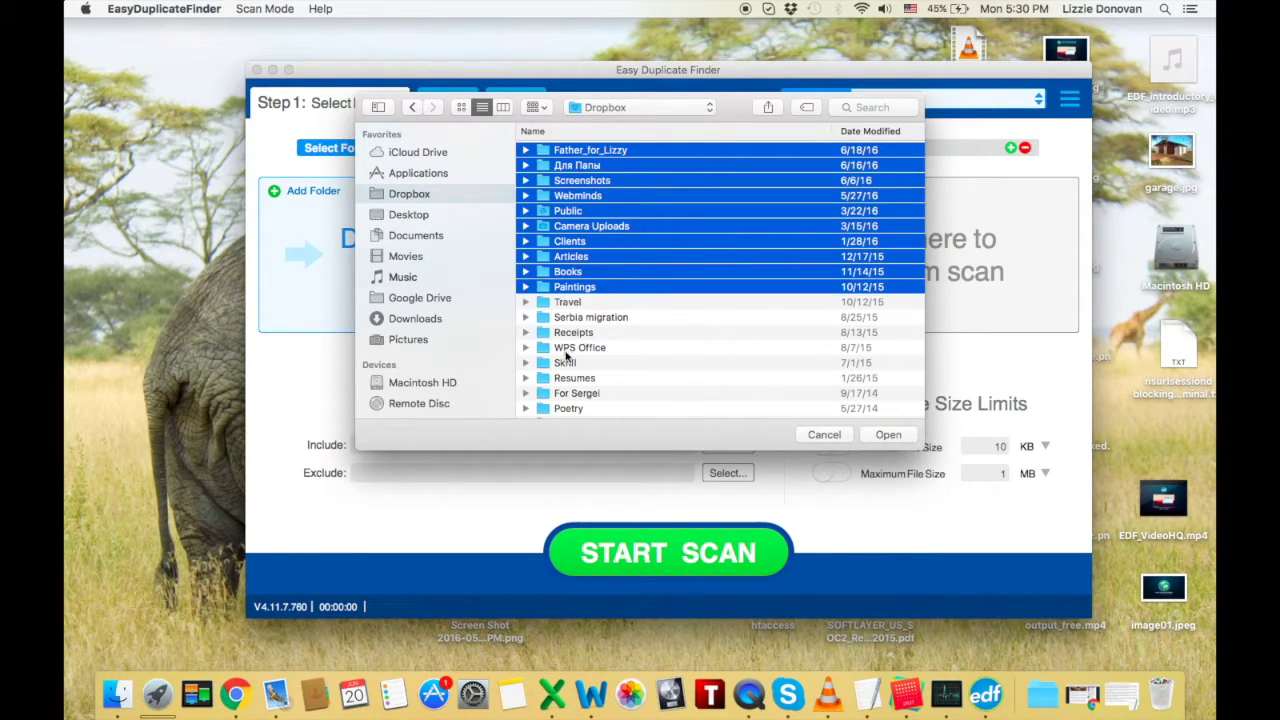
pyautogui.click(884, 436)
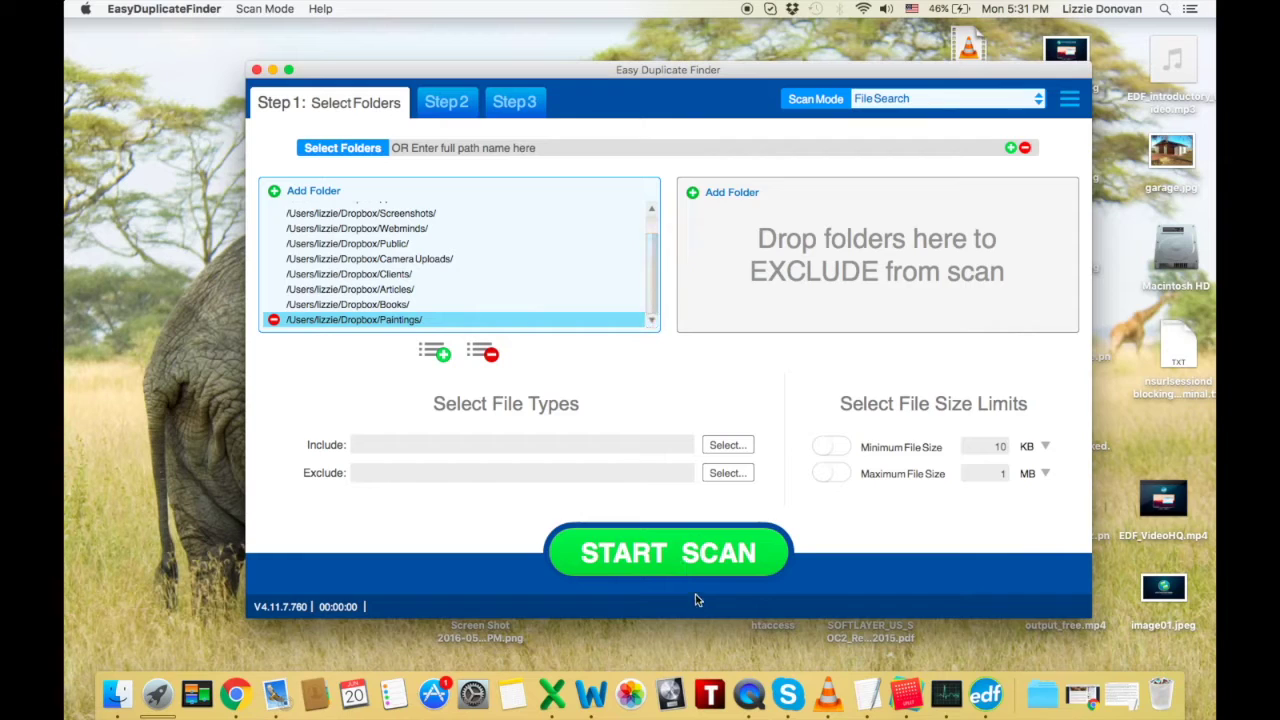
pyautogui.click(605, 553)
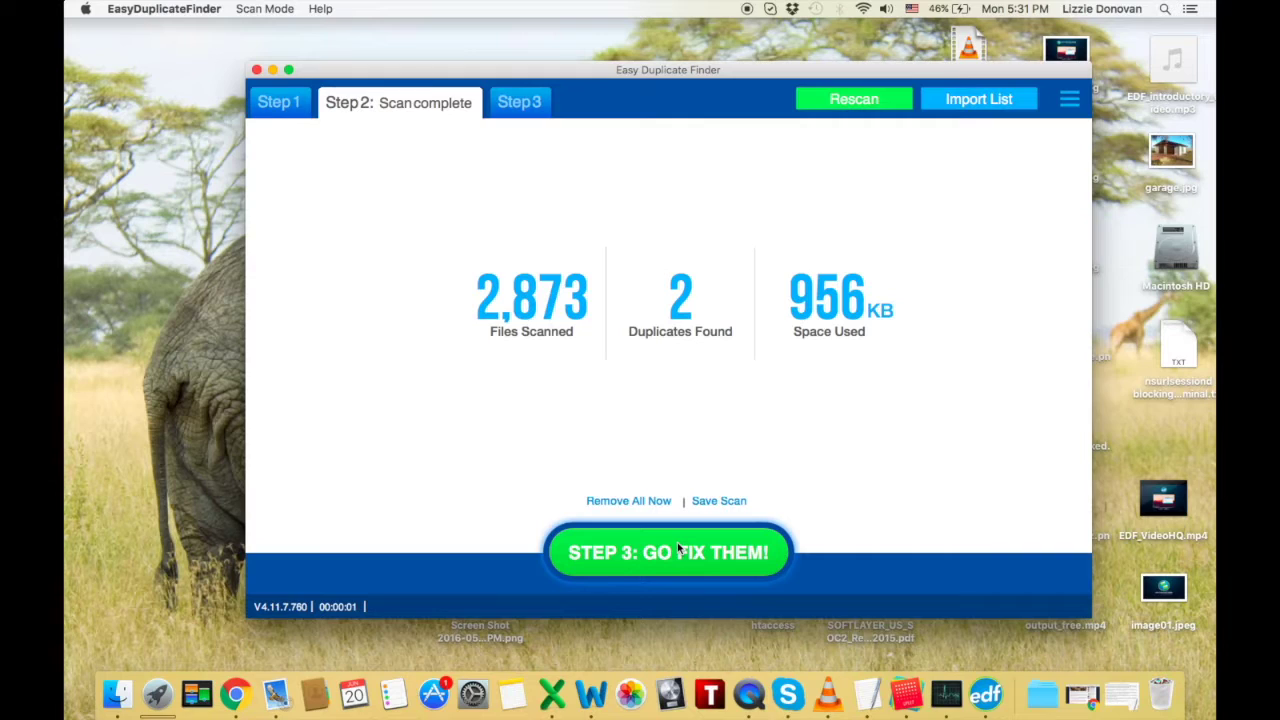
# Continue from the scan summary (2 duplicates among 2,873 files) to the Resolve Duplicates list
pyautogui.click(603, 557)
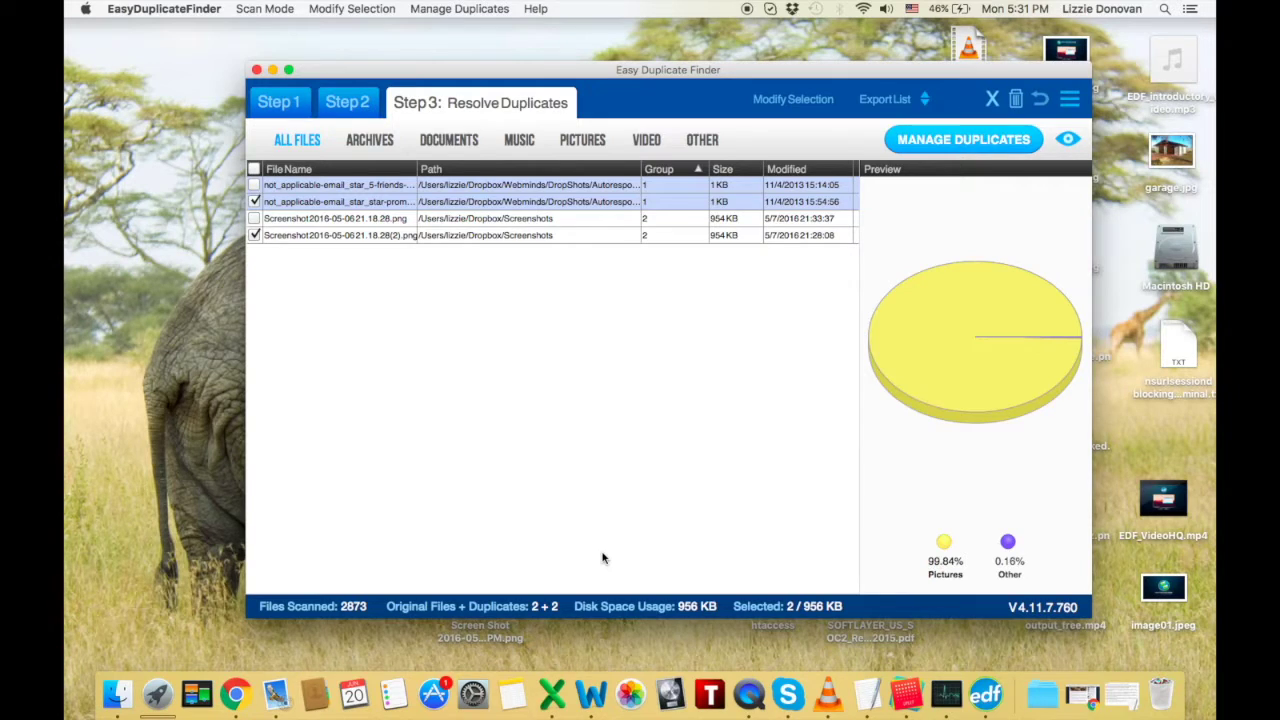
# Preview the duplicate screenshot and the PHP email file, hiding the preview pane after each
pyautogui.click(338, 240)
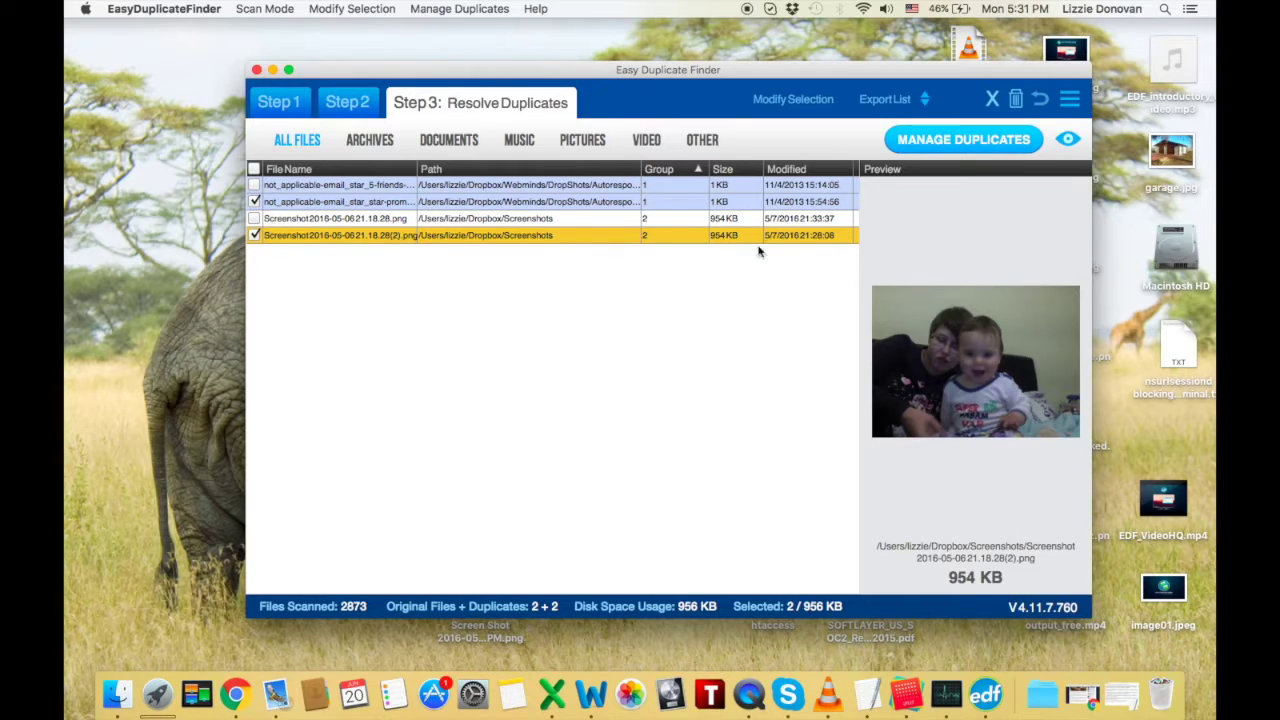
pyautogui.click(1069, 140)
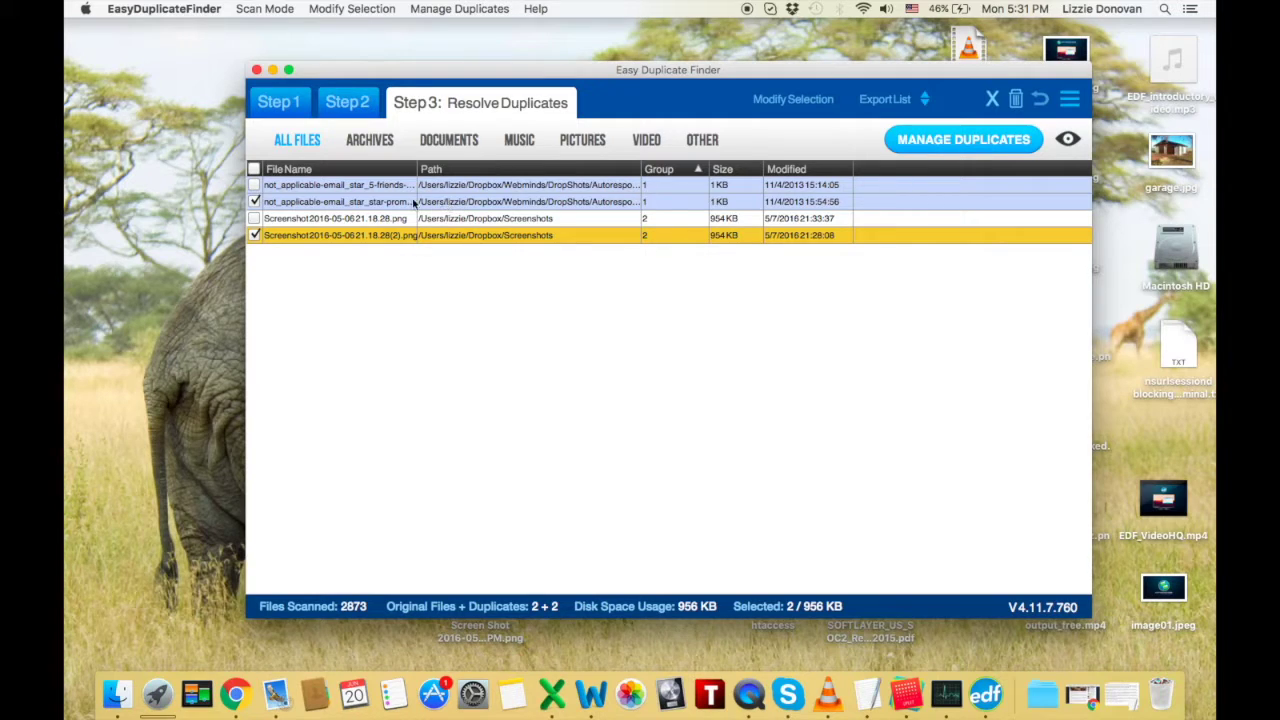
pyautogui.click(362, 203)
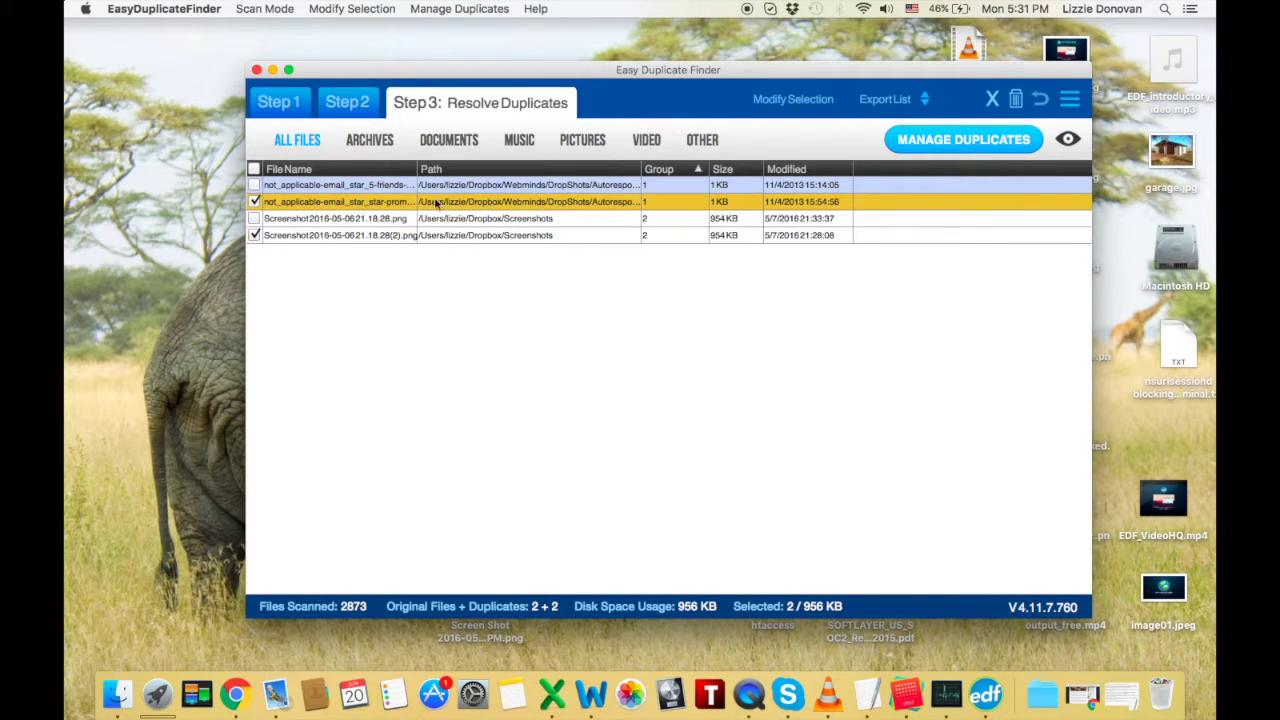
pyautogui.click(1069, 141)
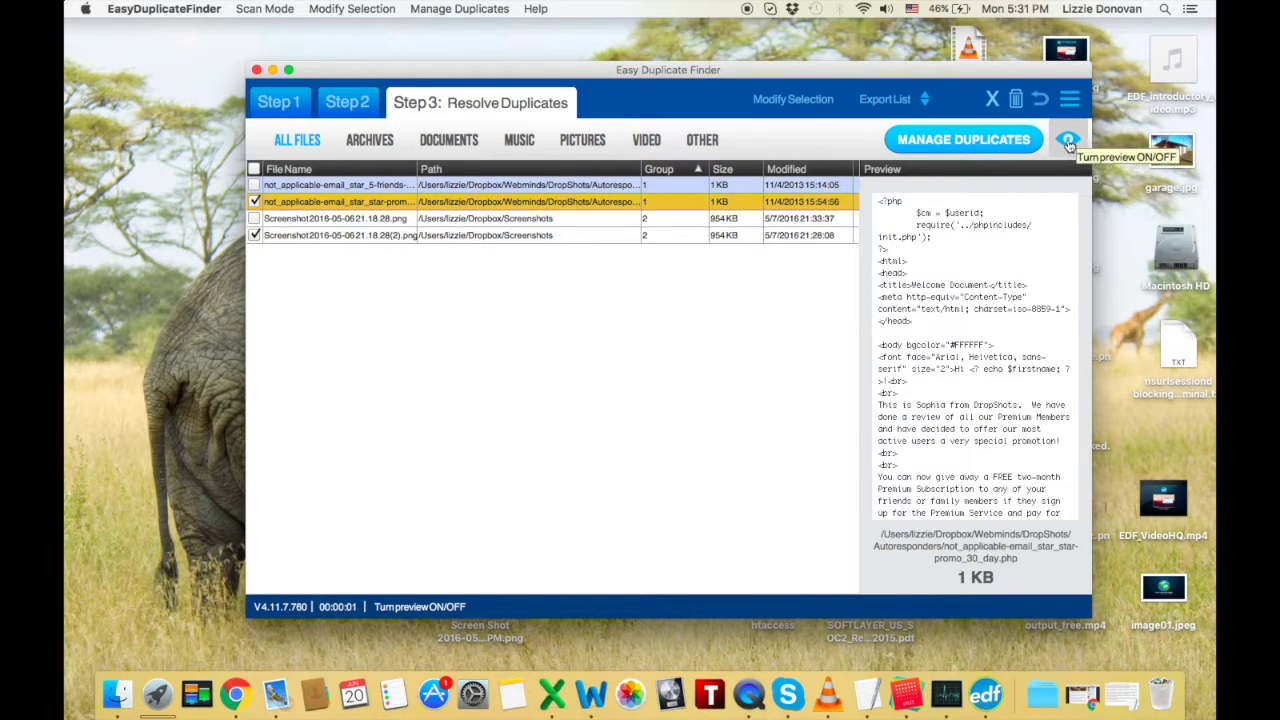
pyautogui.click(1068, 141)
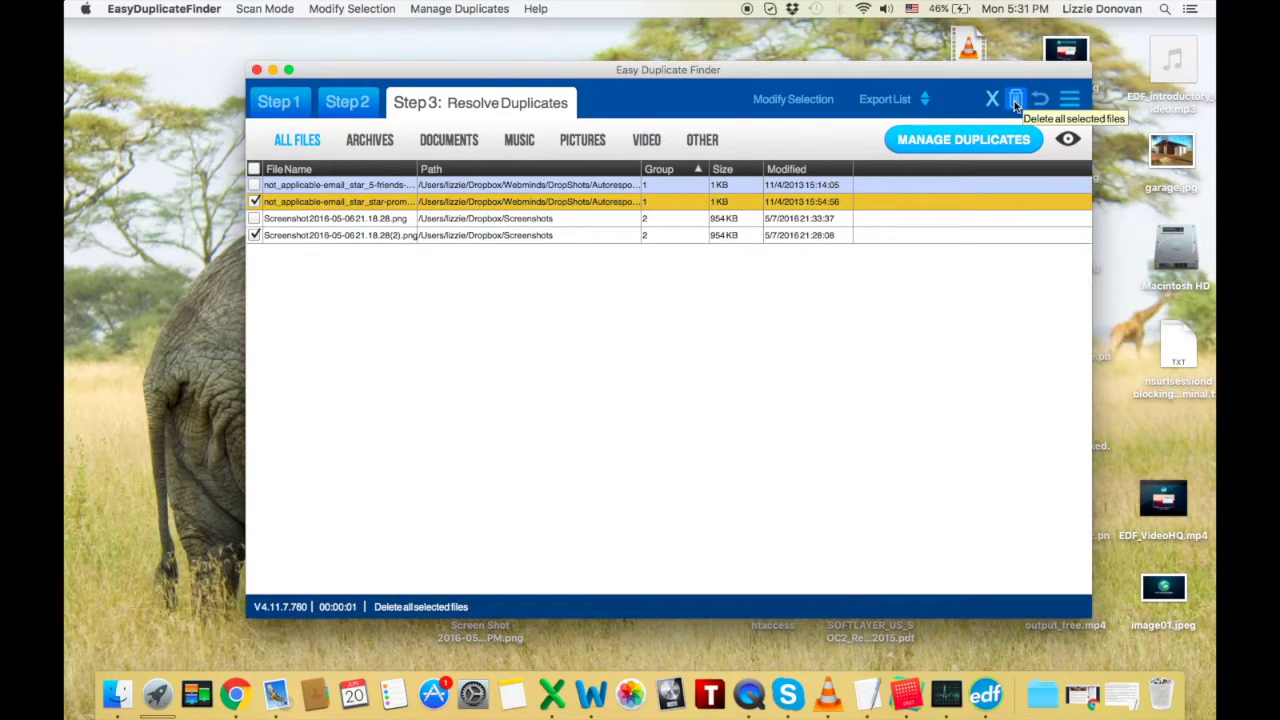
pyautogui.click(982, 139)
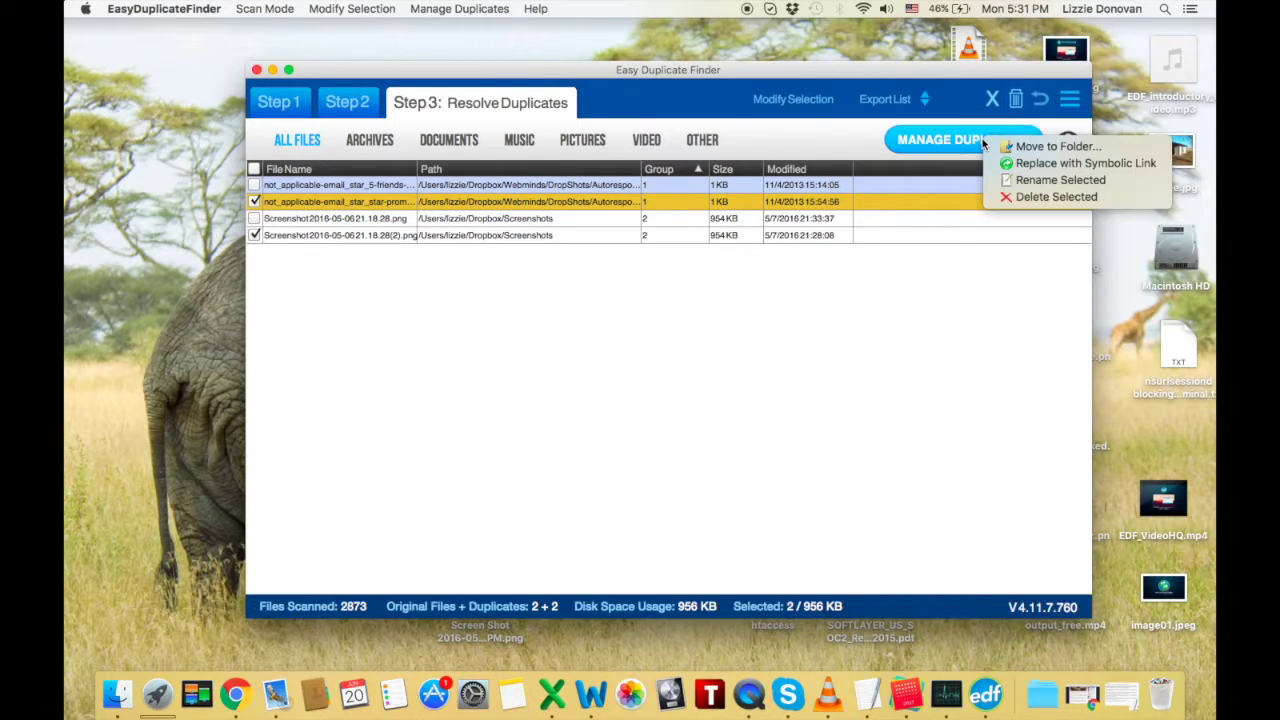
# Delete the two checked duplicates, confirming they are moved to the Trash
pyautogui.click(1026, 203)
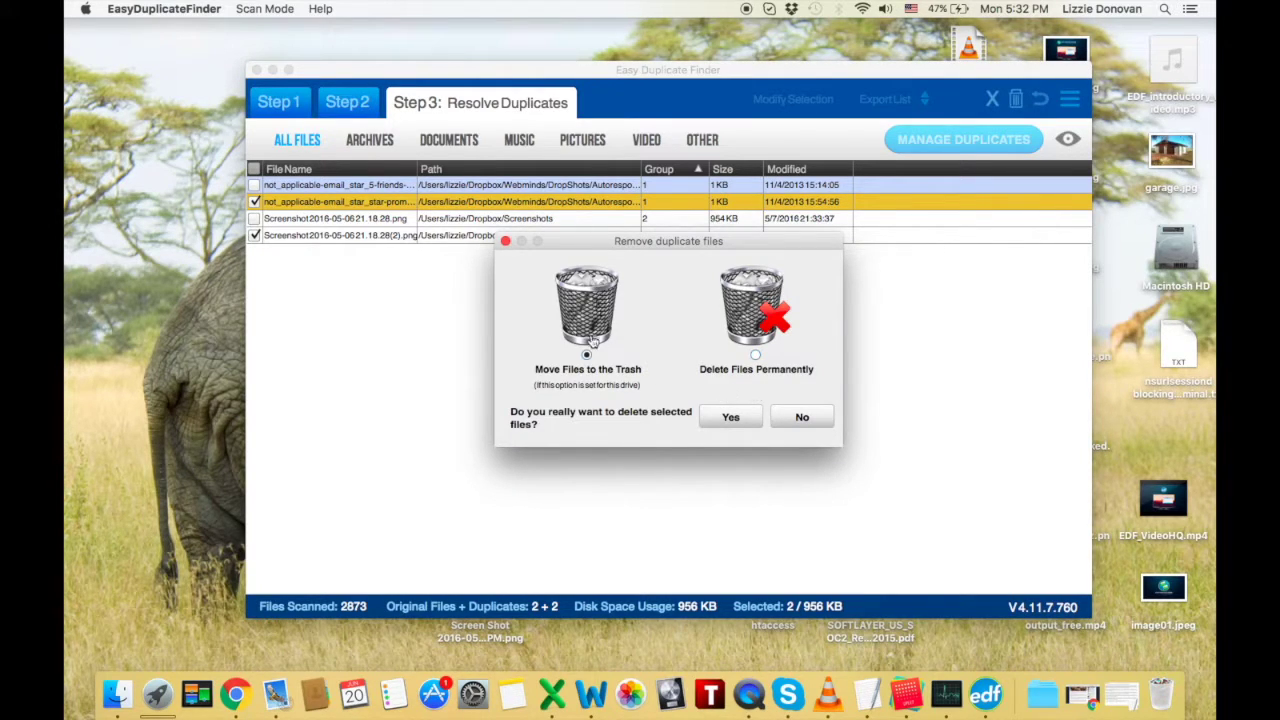
pyautogui.click(719, 416)
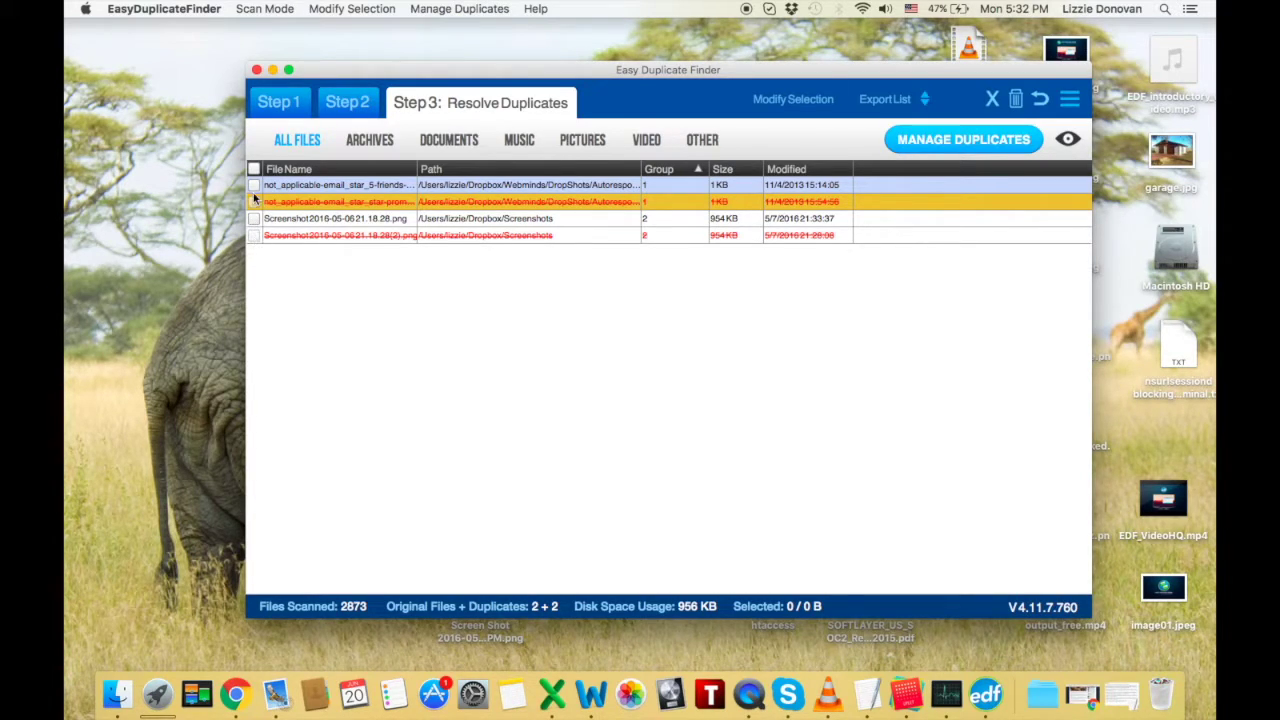
pyautogui.click(255, 237)
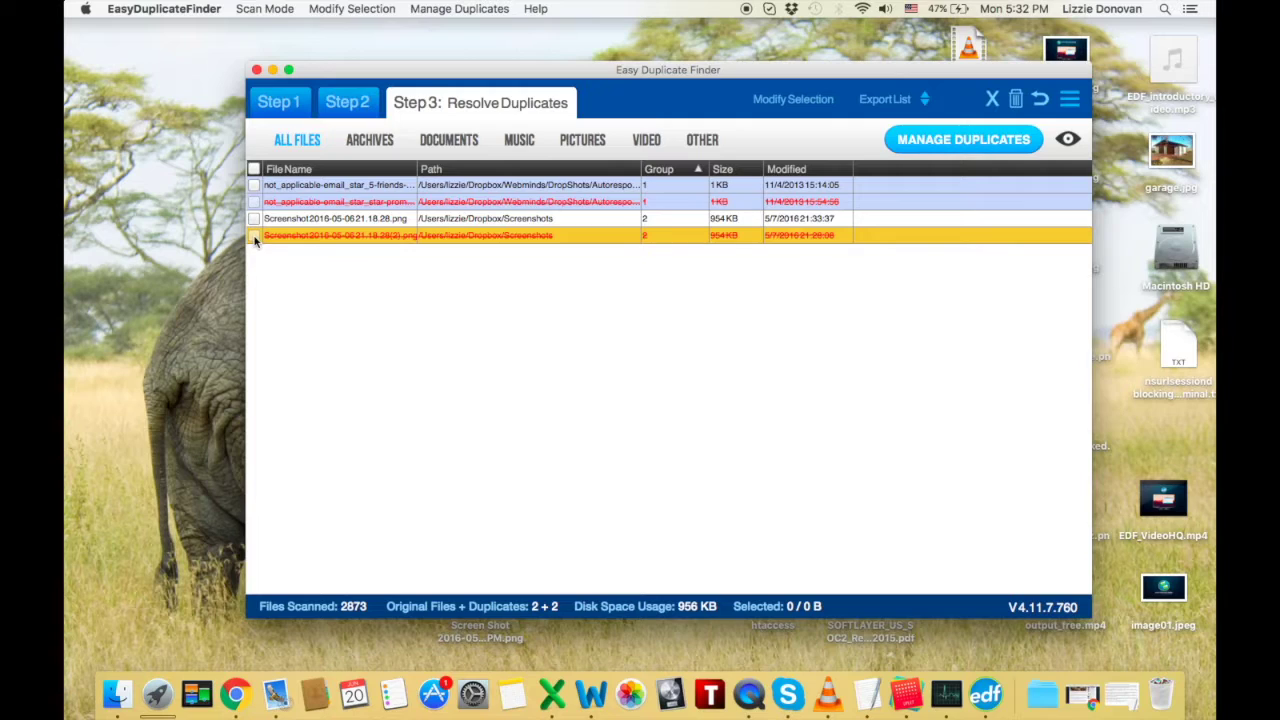
# Undo the deletion to restore both duplicates from the Trash and return to Step 1
pyautogui.click(1041, 103)
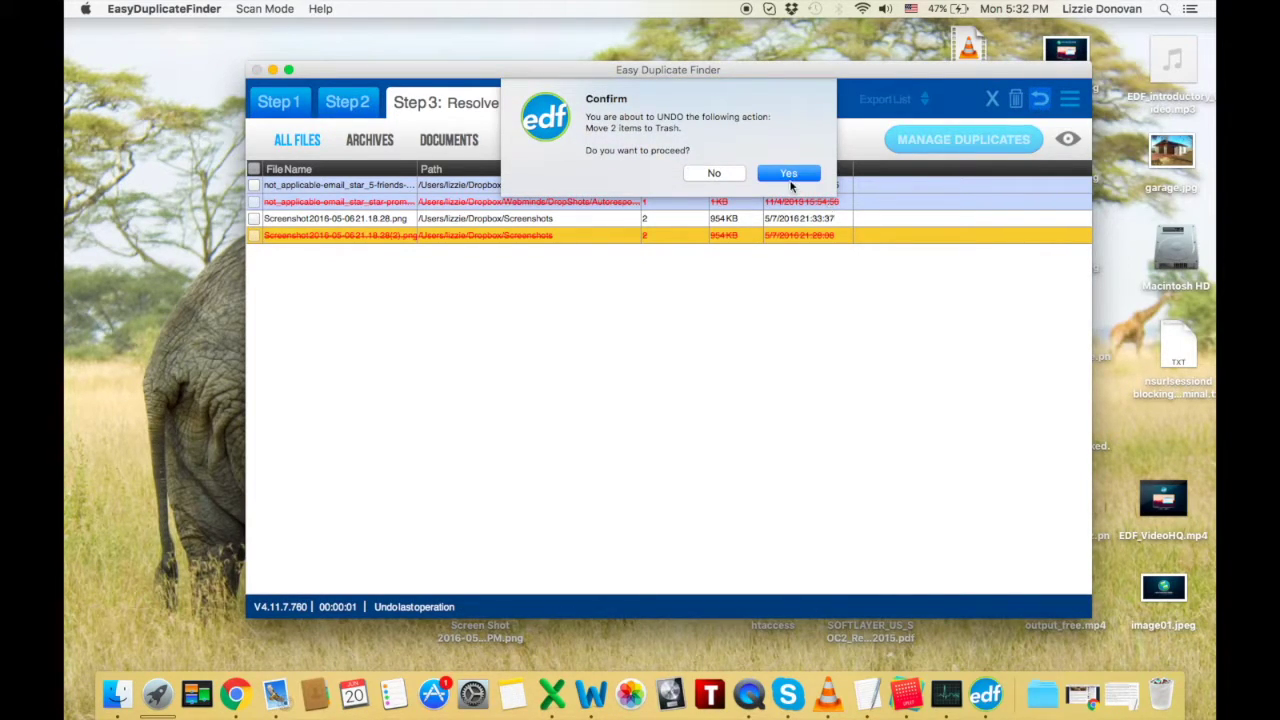
pyautogui.click(788, 175)
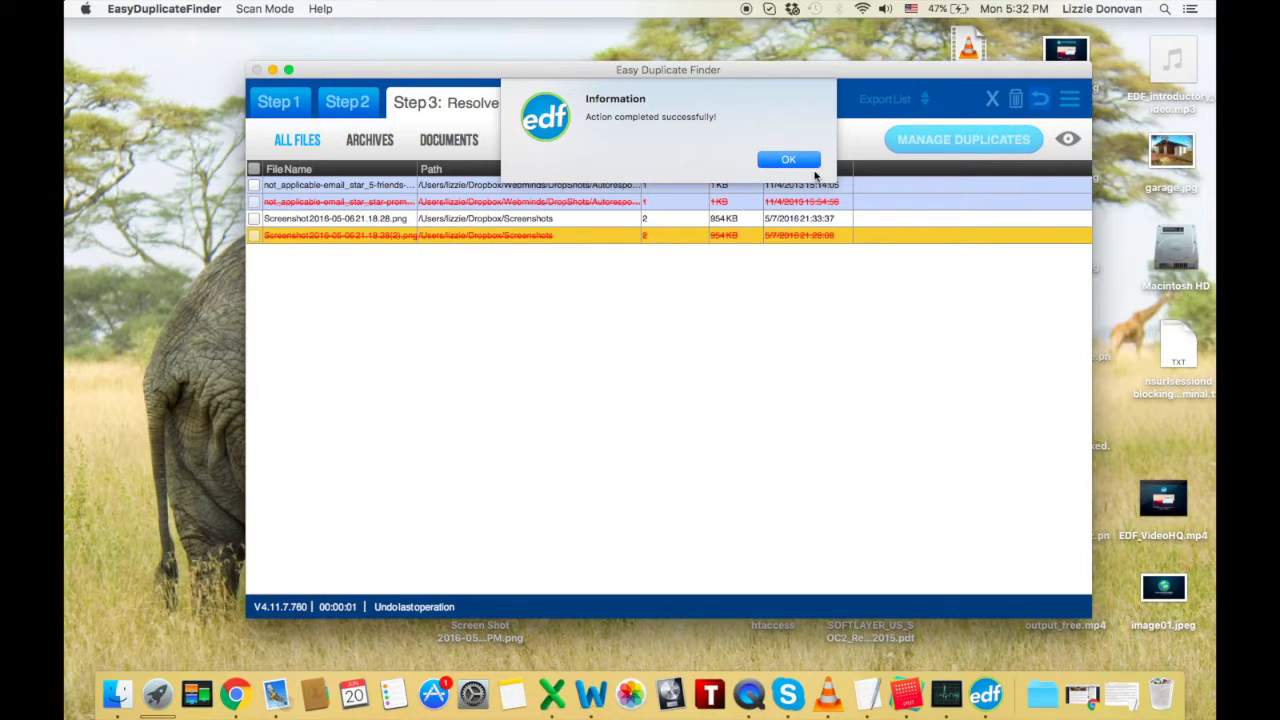
pyautogui.click(810, 163)
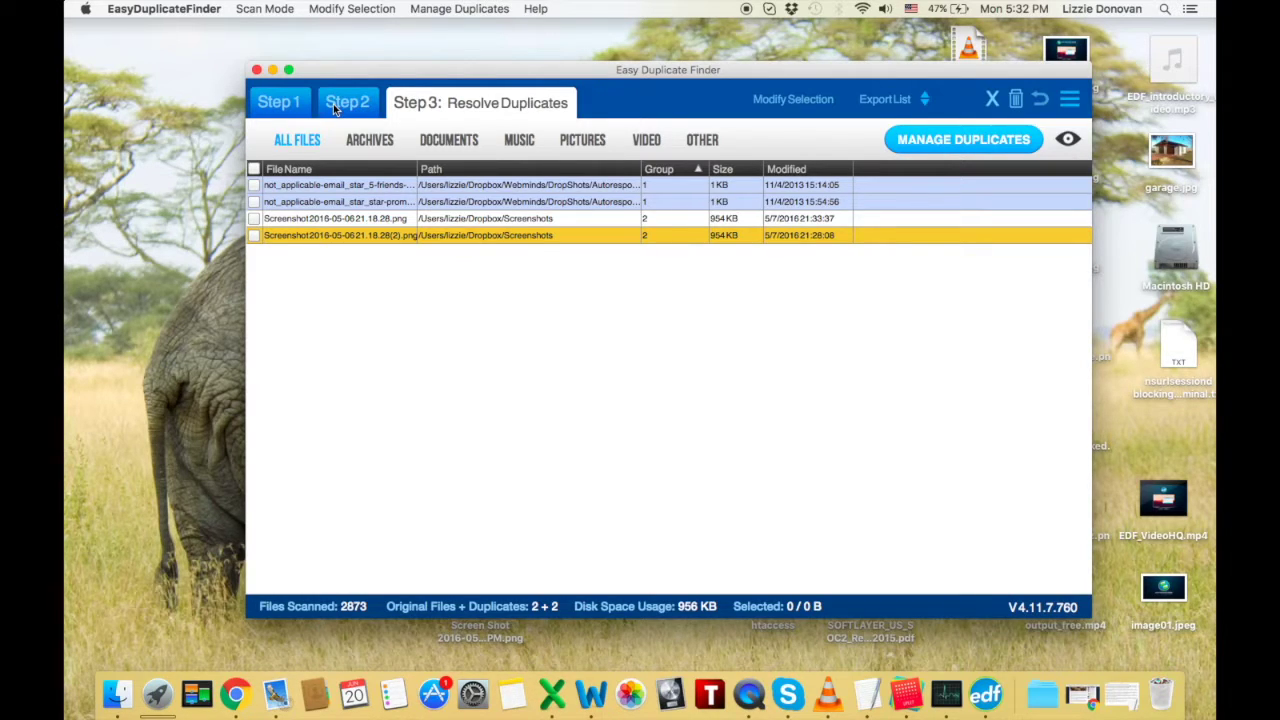
pyautogui.click(279, 102)
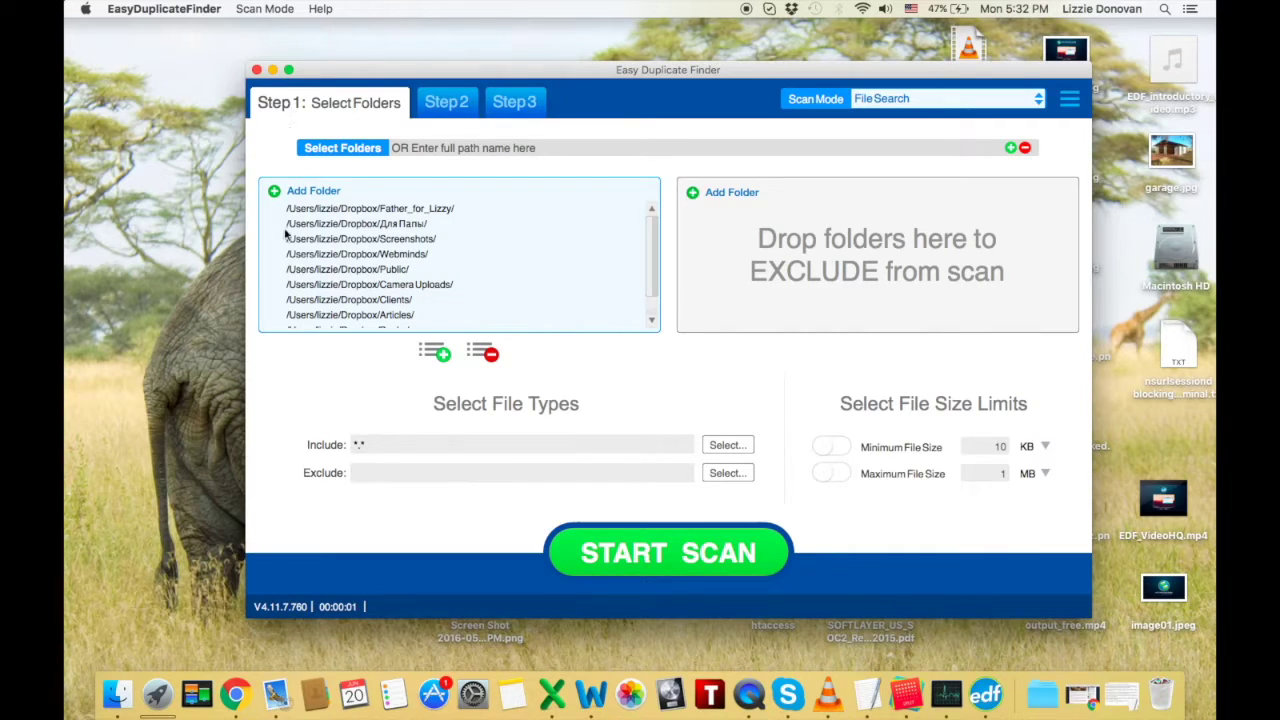
# Remove all ten Dropbox folders, from Paintings up to the top one, from the include list
pyautogui.scroll(-2, 386, 268)
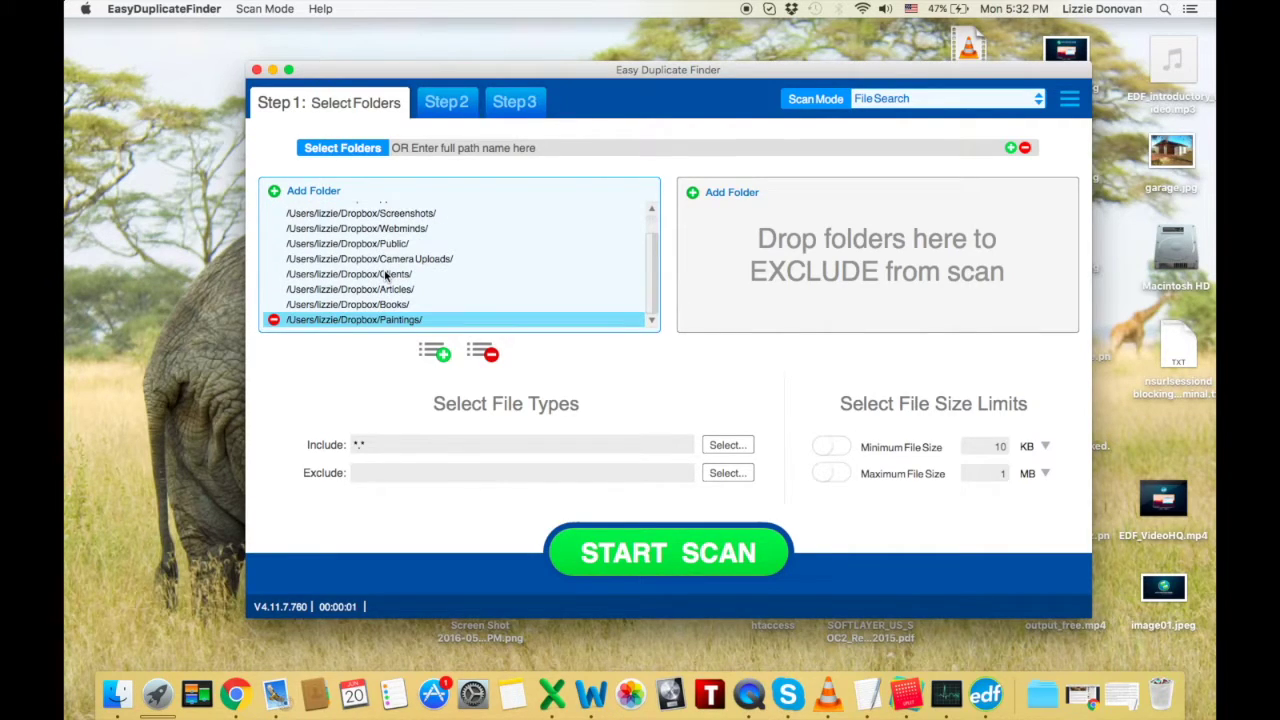
pyautogui.click(273, 321)
pyautogui.click(274, 318)
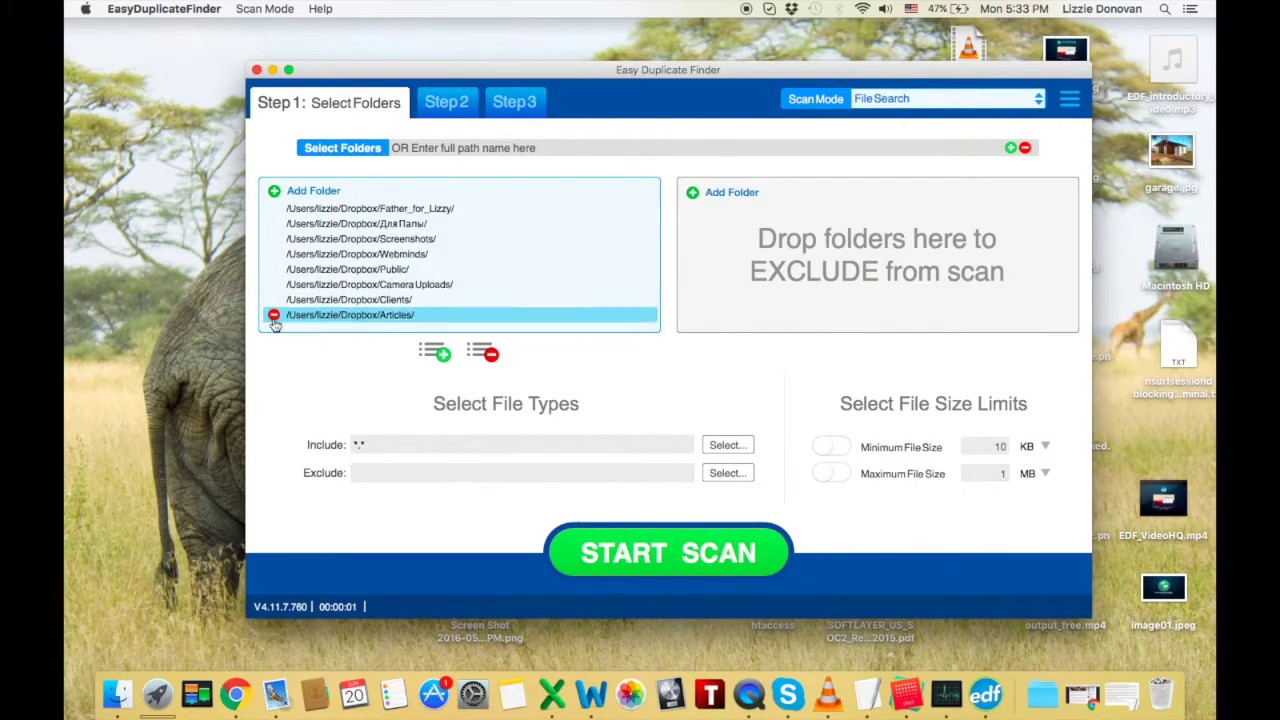
pyautogui.click(274, 316)
pyautogui.click(274, 300)
pyautogui.click(274, 286)
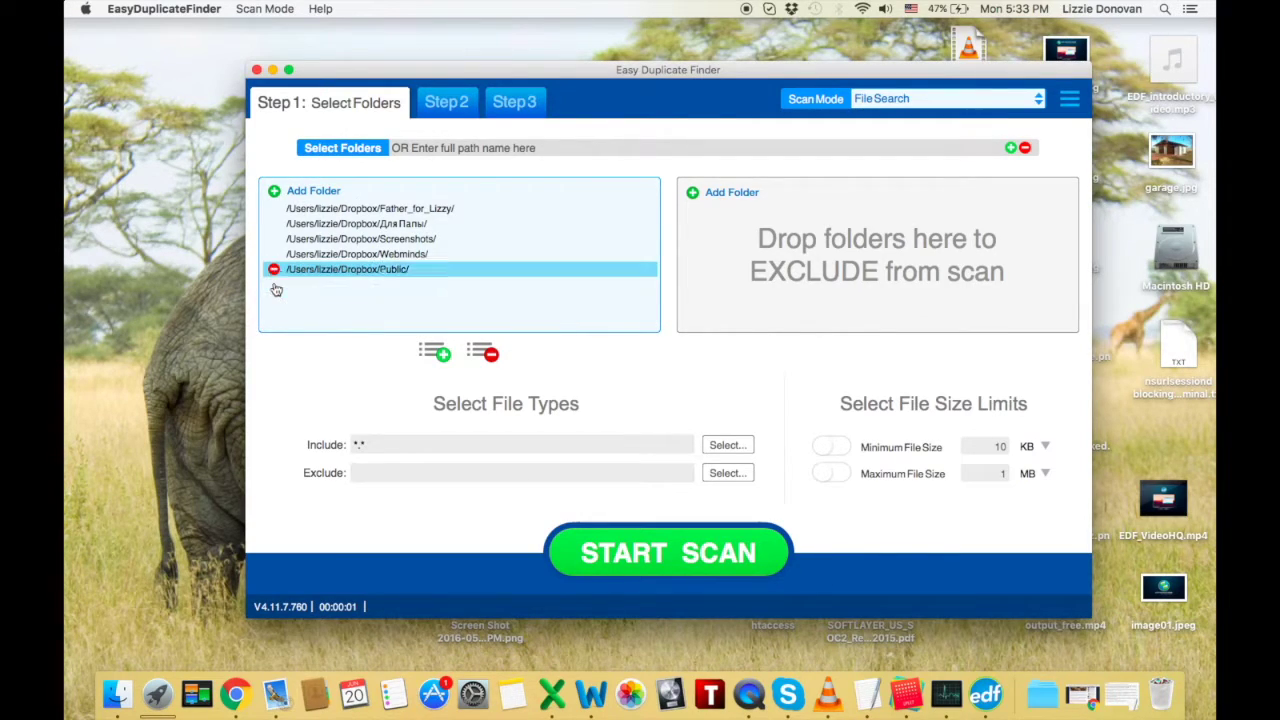
pyautogui.click(274, 270)
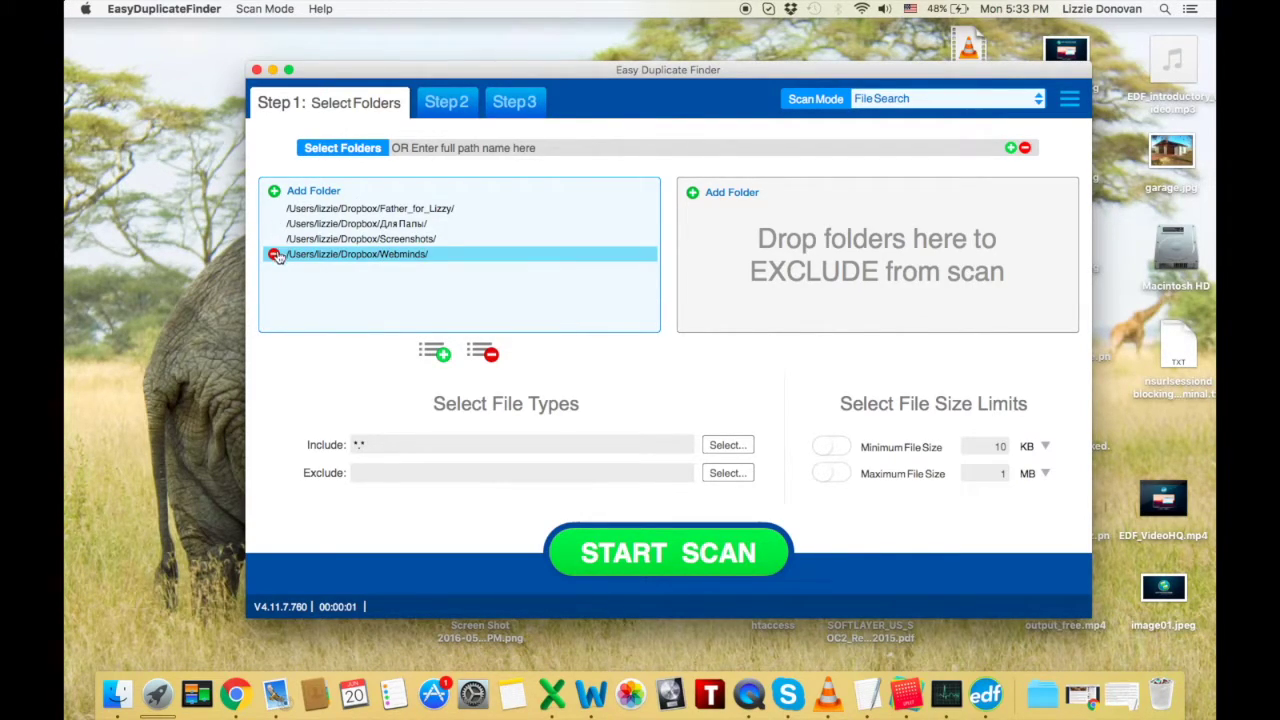
pyautogui.click(274, 254)
pyautogui.click(274, 239)
pyautogui.click(274, 224)
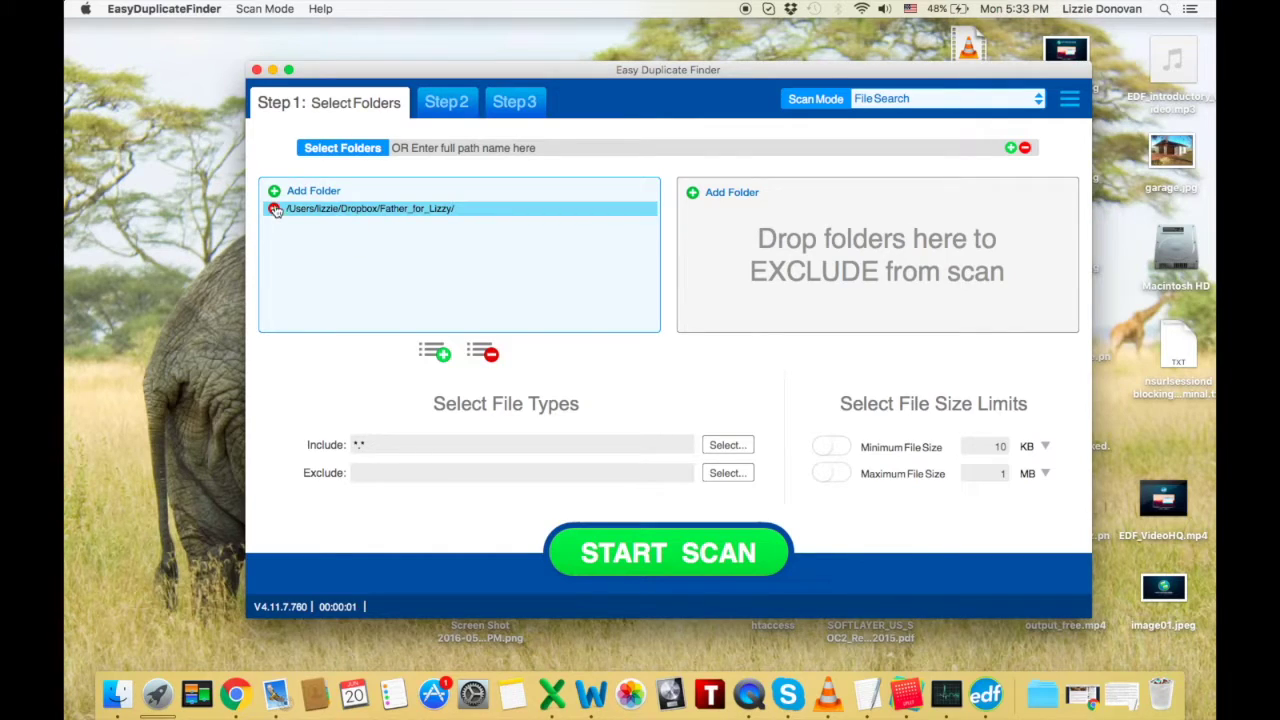
pyautogui.click(274, 208)
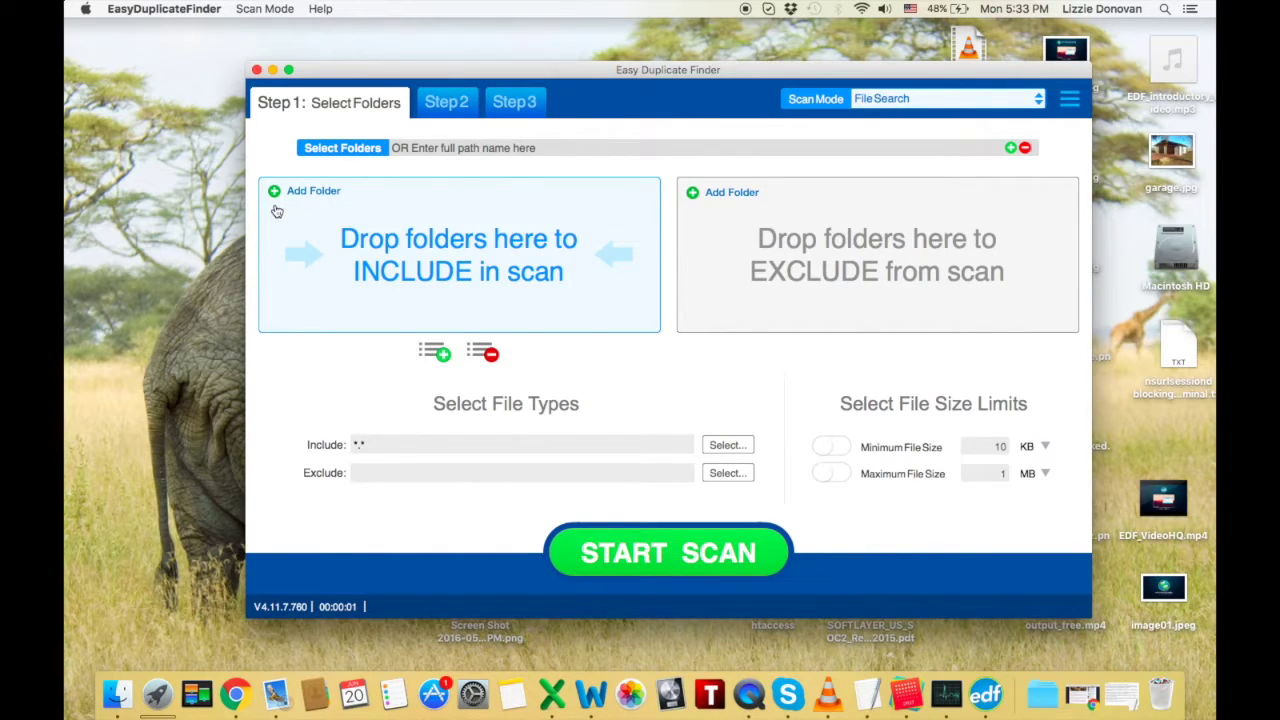
pyautogui.click(936, 99)
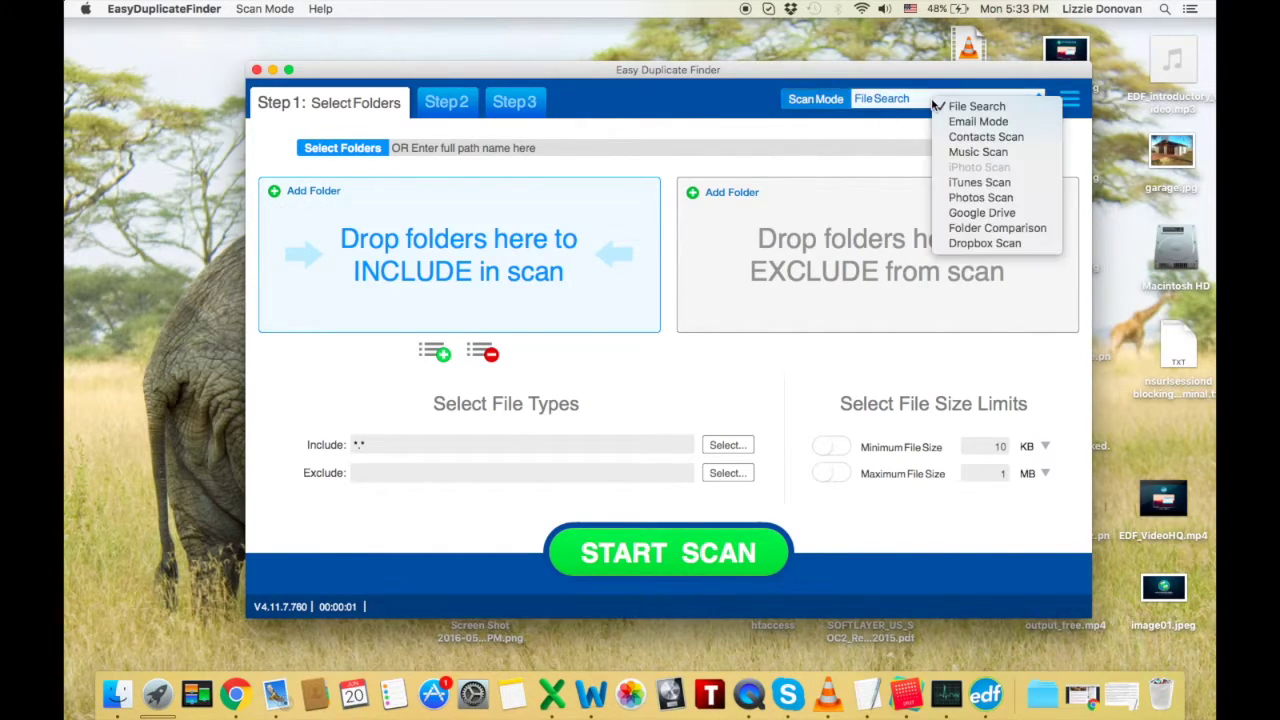
# Choose Folder Comparison scan mode and add Dropbox > Paintings as the master folder
pyautogui.click(1008, 237)
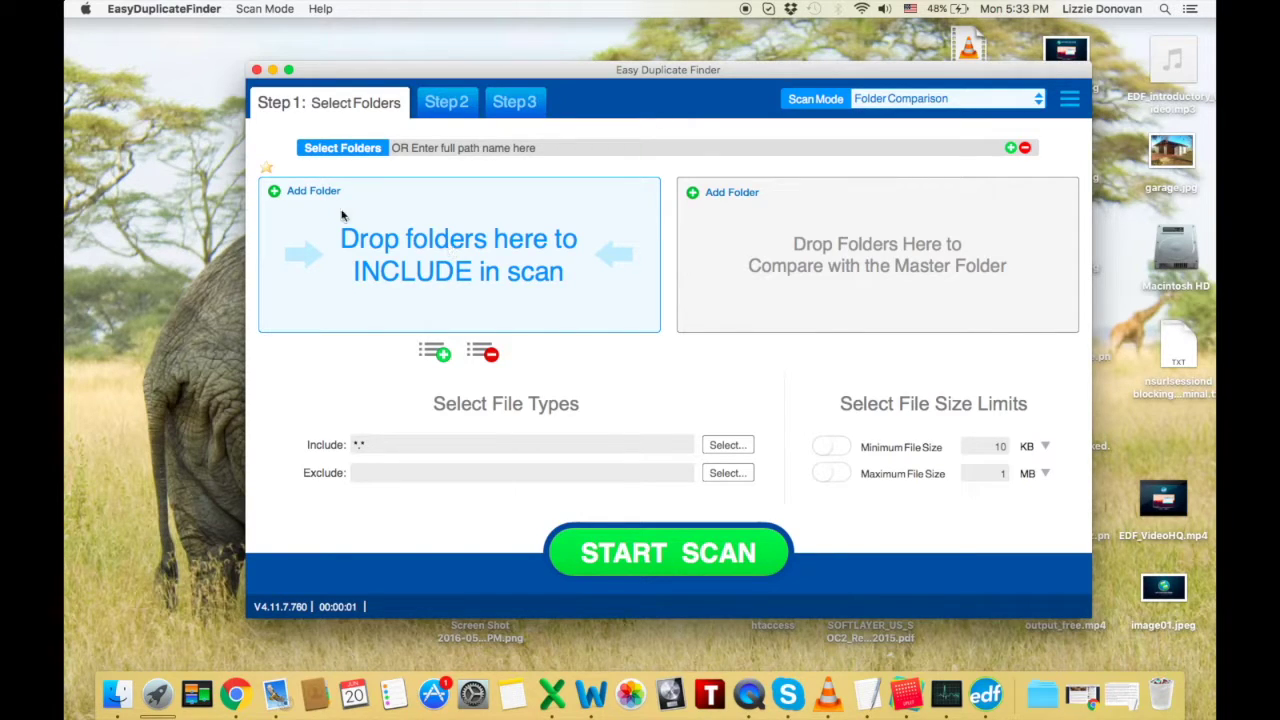
pyautogui.click(305, 194)
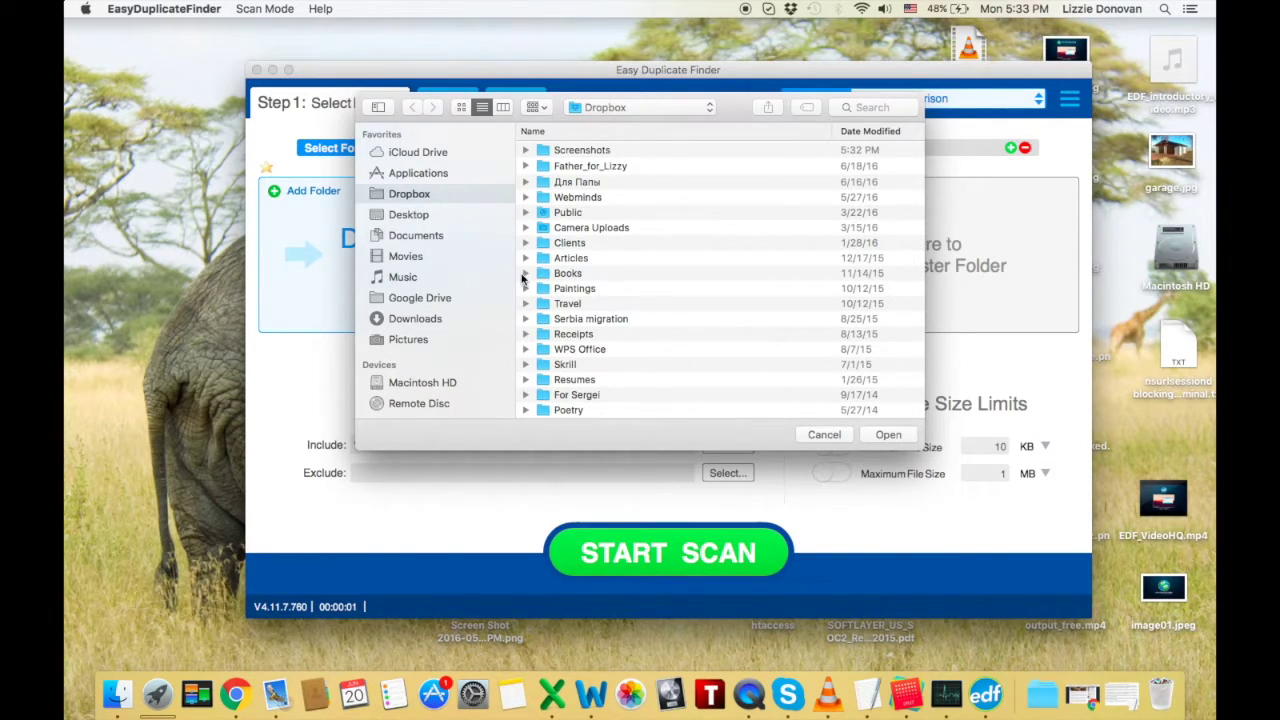
pyautogui.click(568, 290)
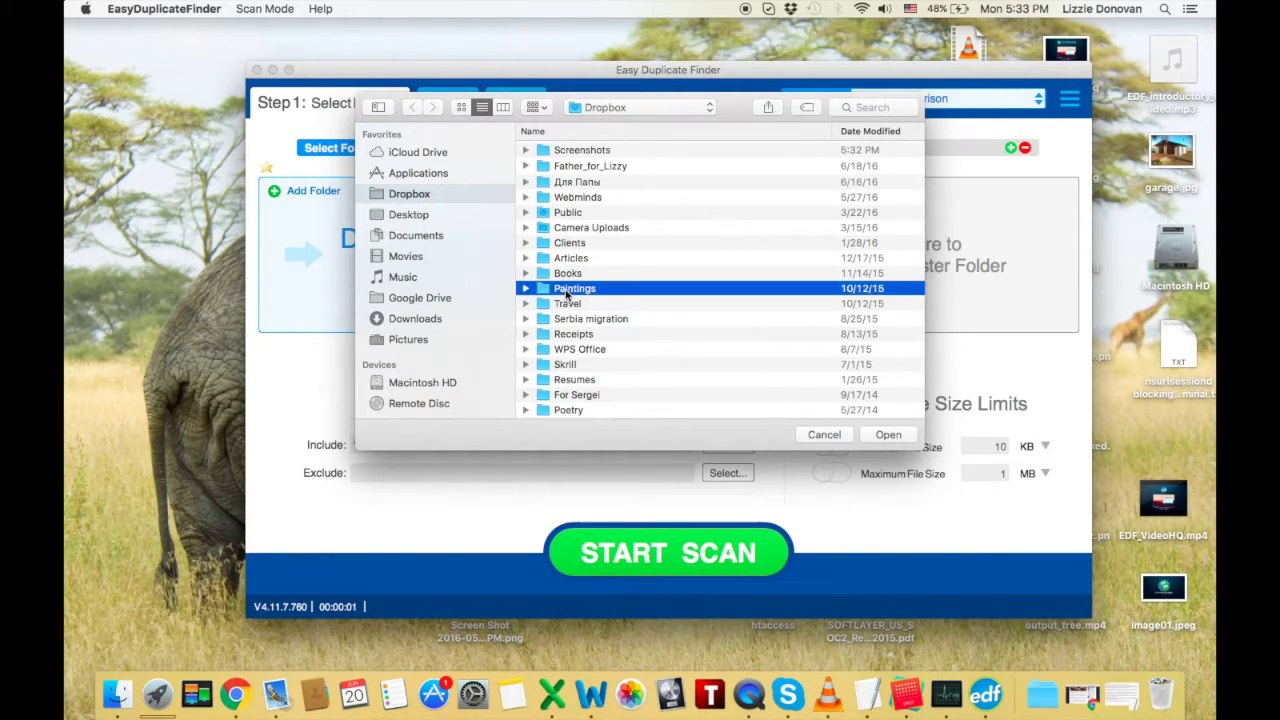
pyautogui.click(888, 434)
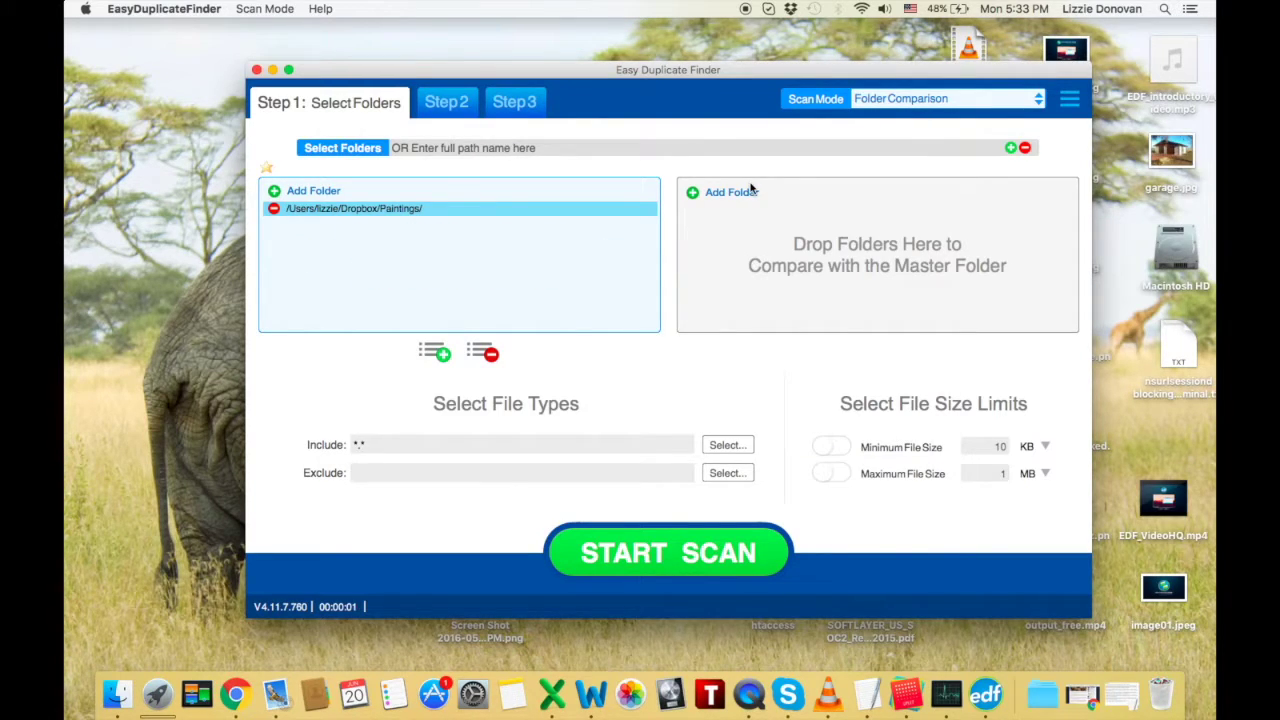
# Add the Displate and Paintings folders from Pictures as comparison folders and start the scan
pyautogui.click(706, 192)
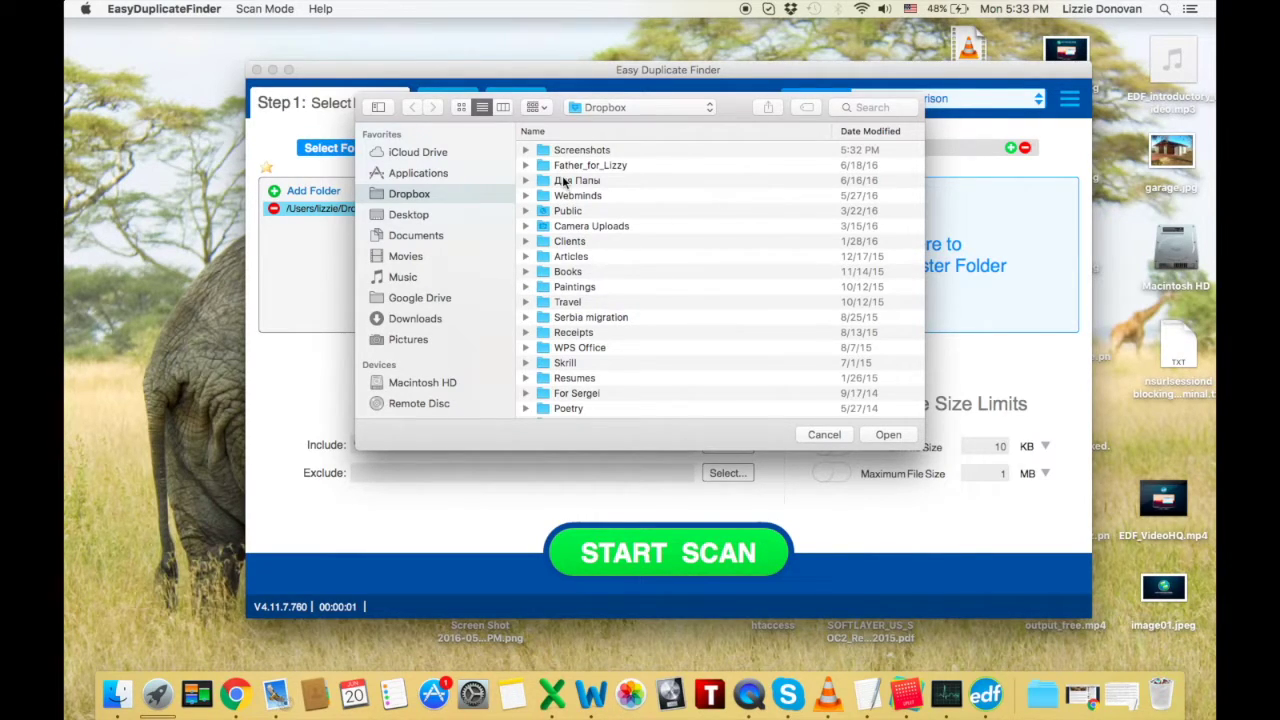
pyautogui.scroll(-5, 585, 290)
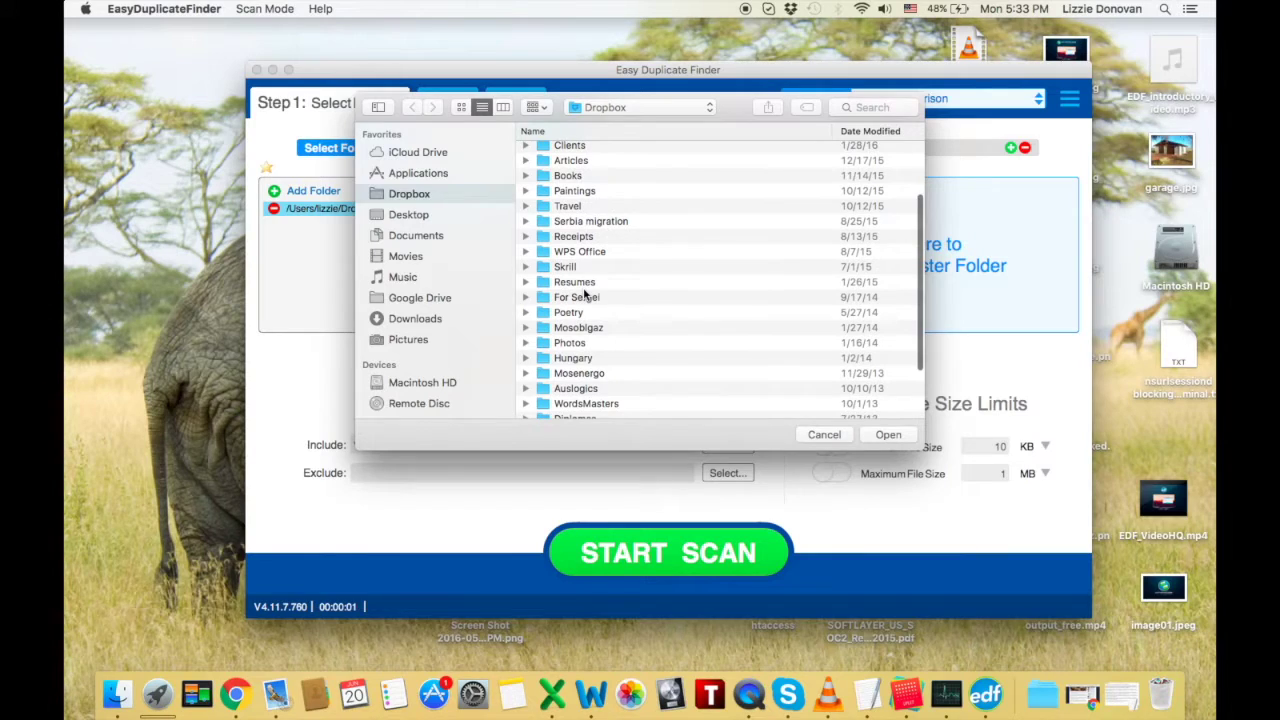
pyautogui.scroll(5, 585, 295)
pyautogui.click(405, 340)
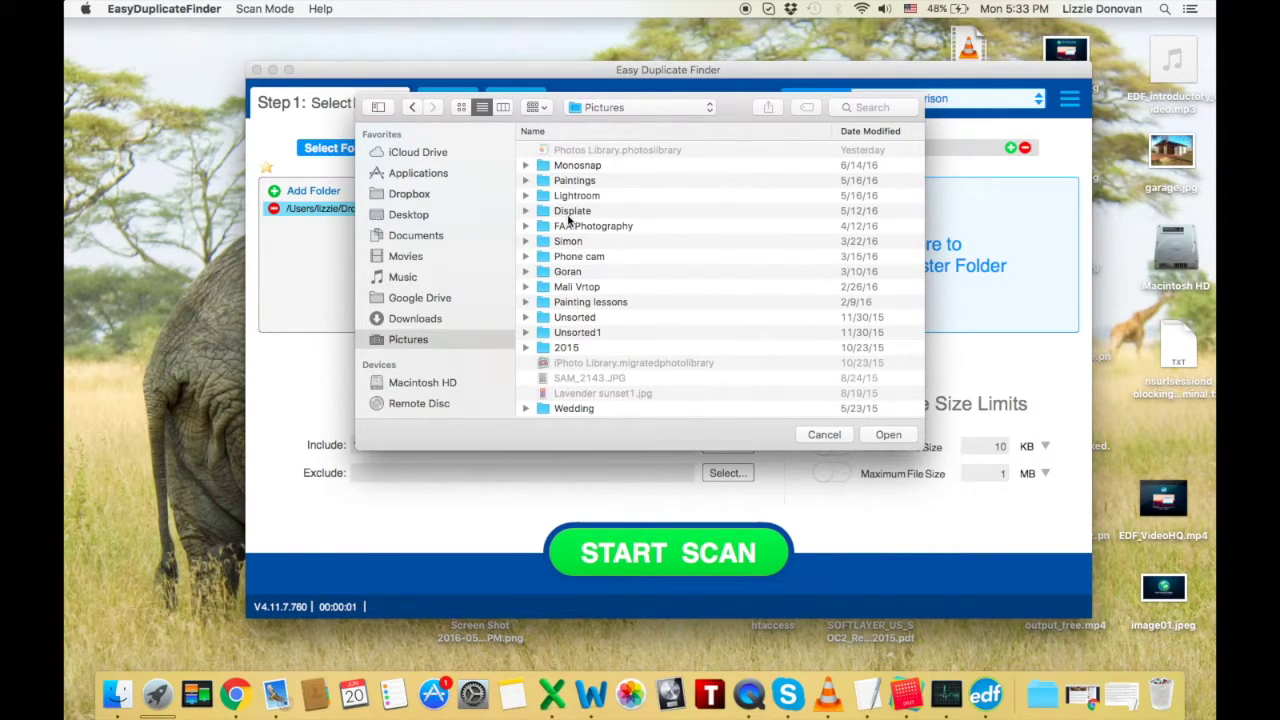
pyautogui.click(570, 214)
pyautogui.keyDown('super'); pyautogui.click(578, 184); pyautogui.keyUp('super')
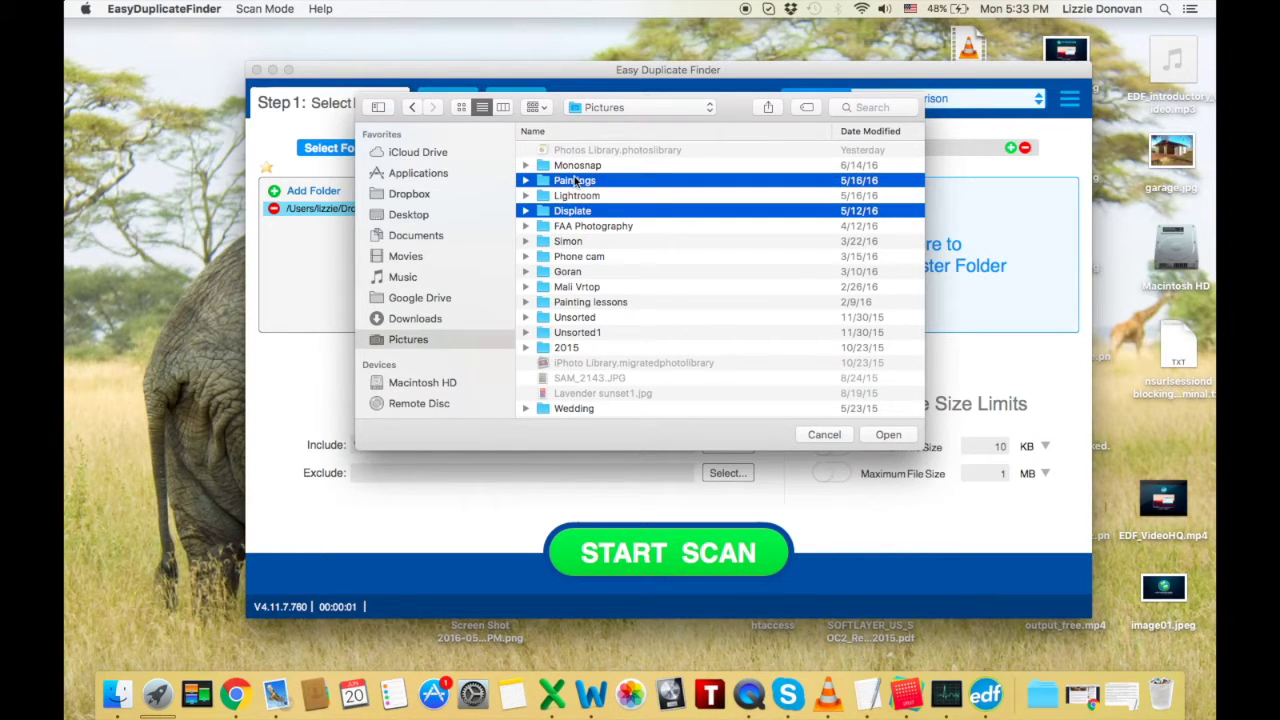
pyautogui.click(887, 435)
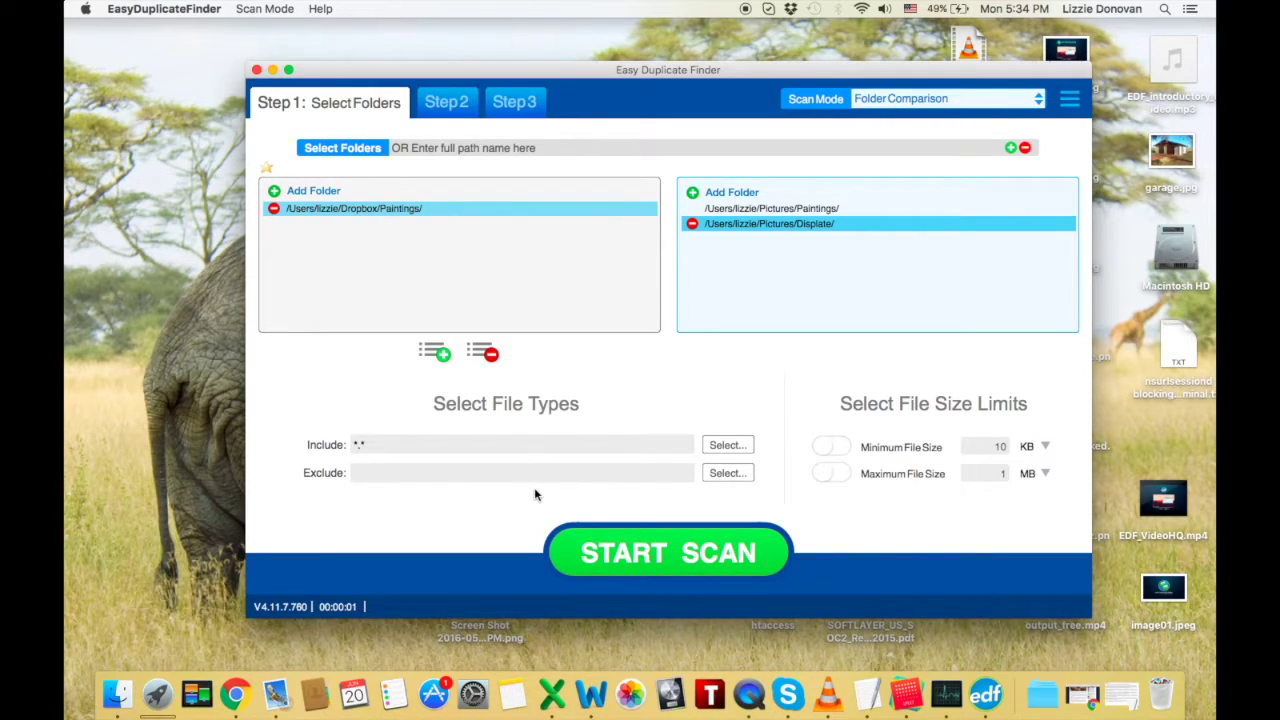
pyautogui.click(711, 564)
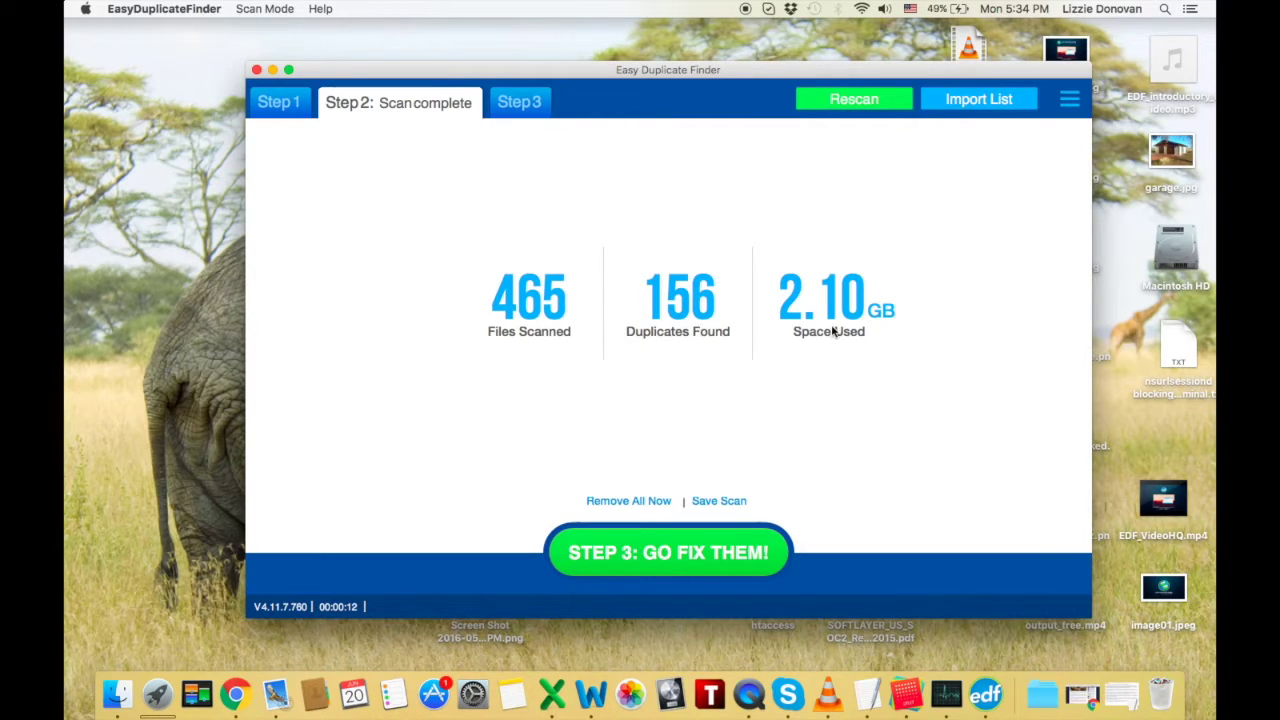
# Open the Step 3 list of the 156 duplicates found among 465 files
pyautogui.click(701, 552)
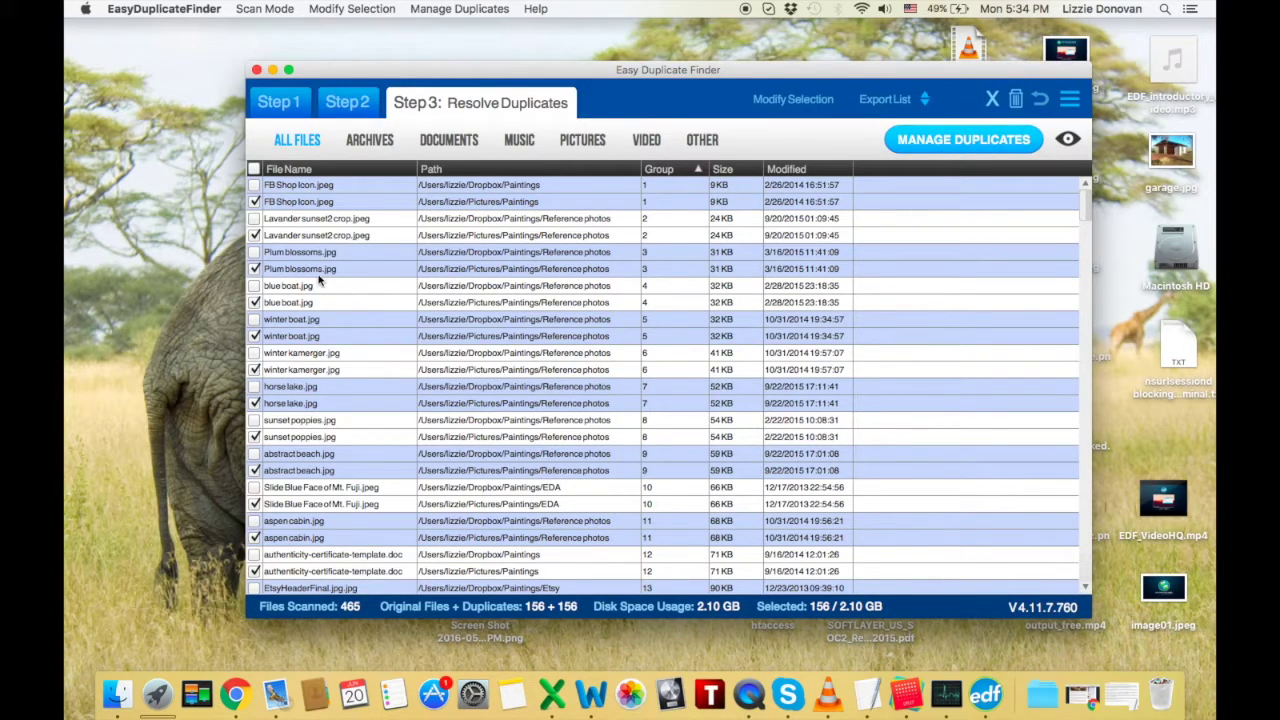
# Turn on preview and view Plum blossoms, sunset poppies and both Mt. Fuji painting copies
pyautogui.click(309, 272)
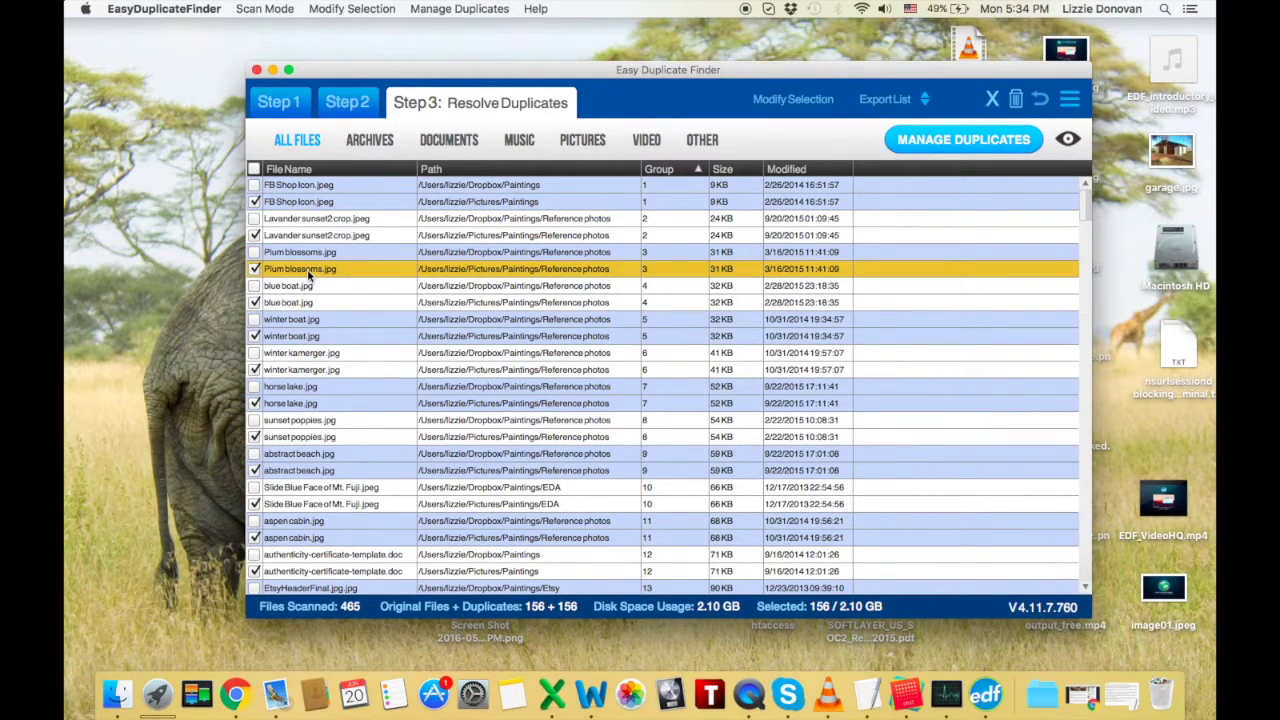
pyautogui.click(1068, 141)
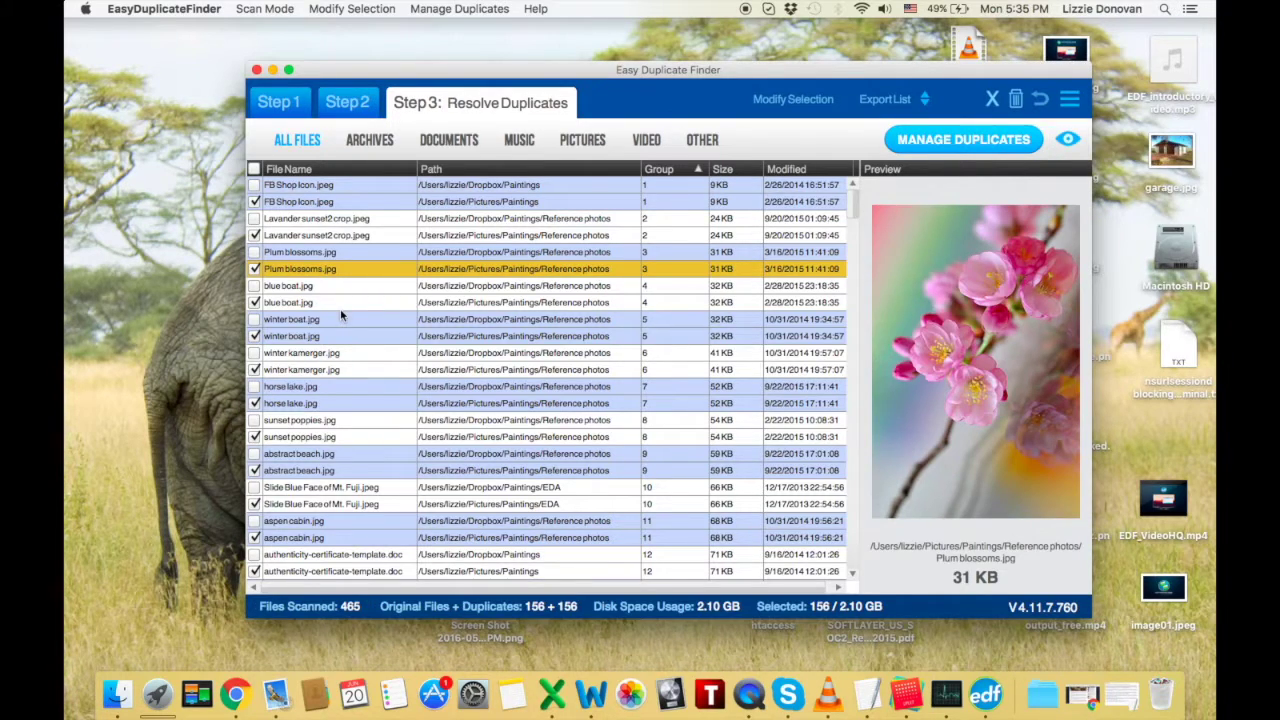
pyautogui.click(474, 420)
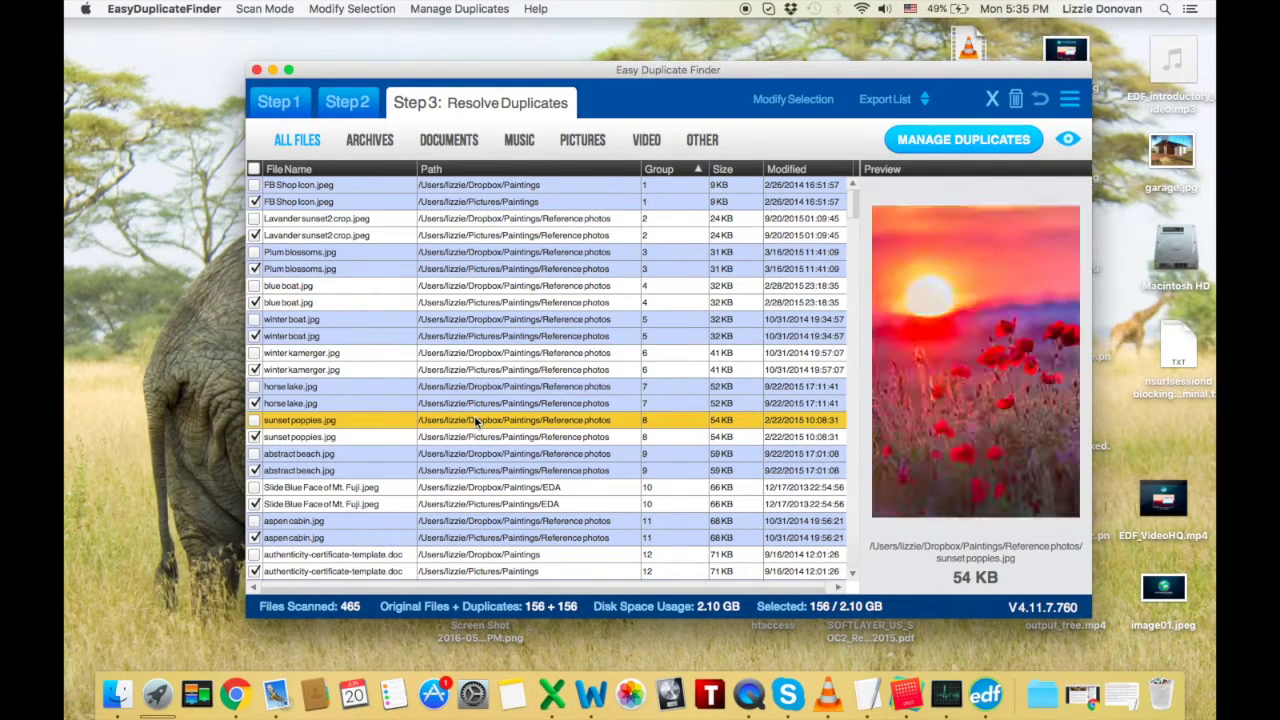
pyautogui.click(460, 488)
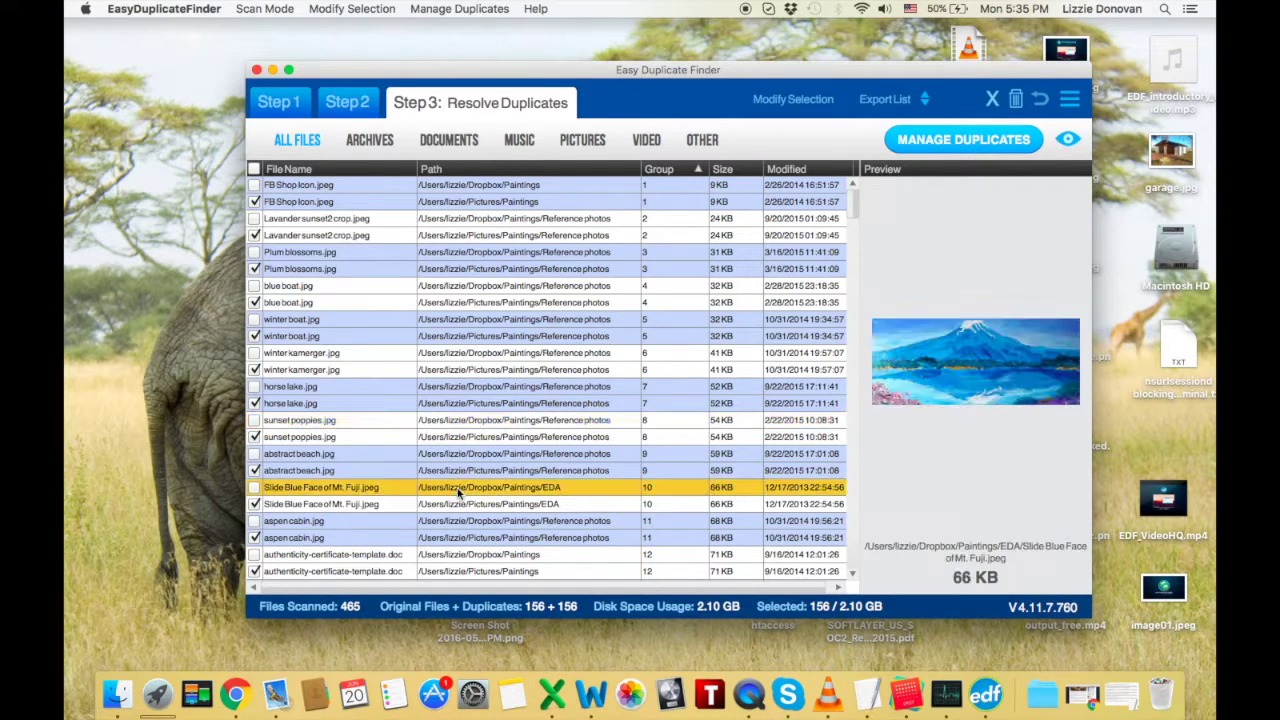
pyautogui.click(462, 505)
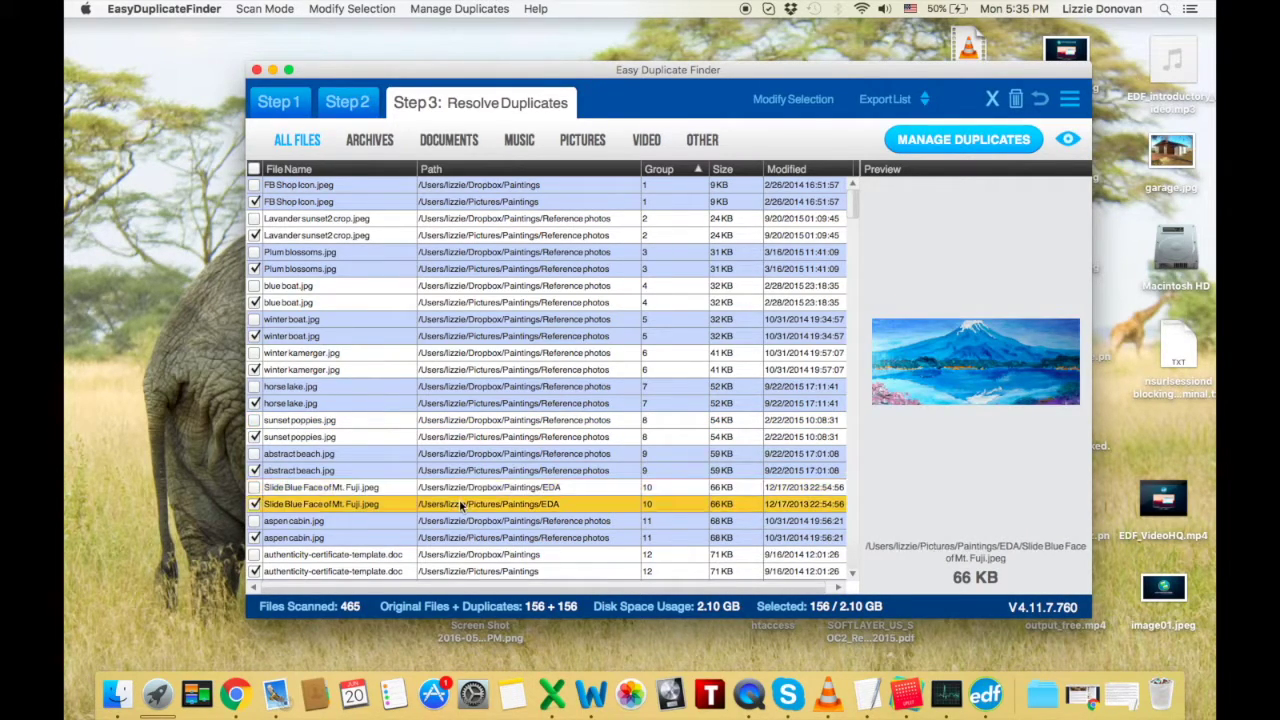
# Step through both aspen cabin.jpg copies and the authenticity certificate document
pyautogui.press('Down')
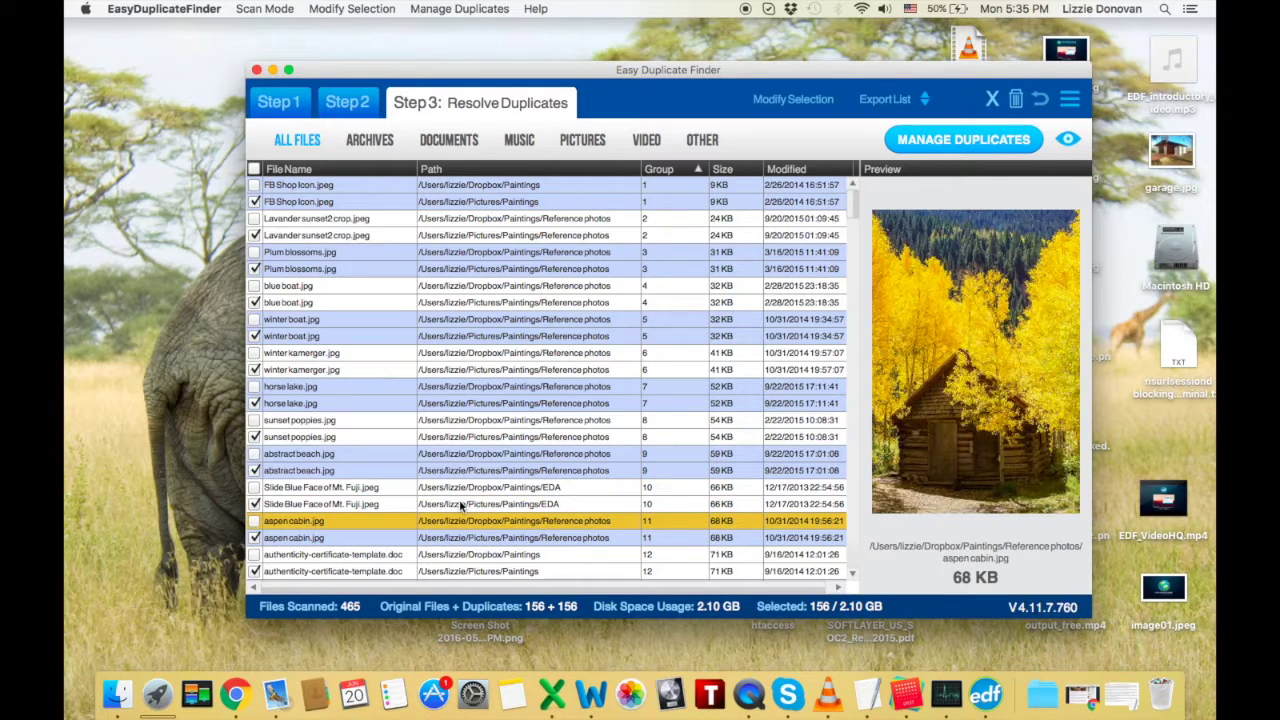
pyautogui.press('Down')
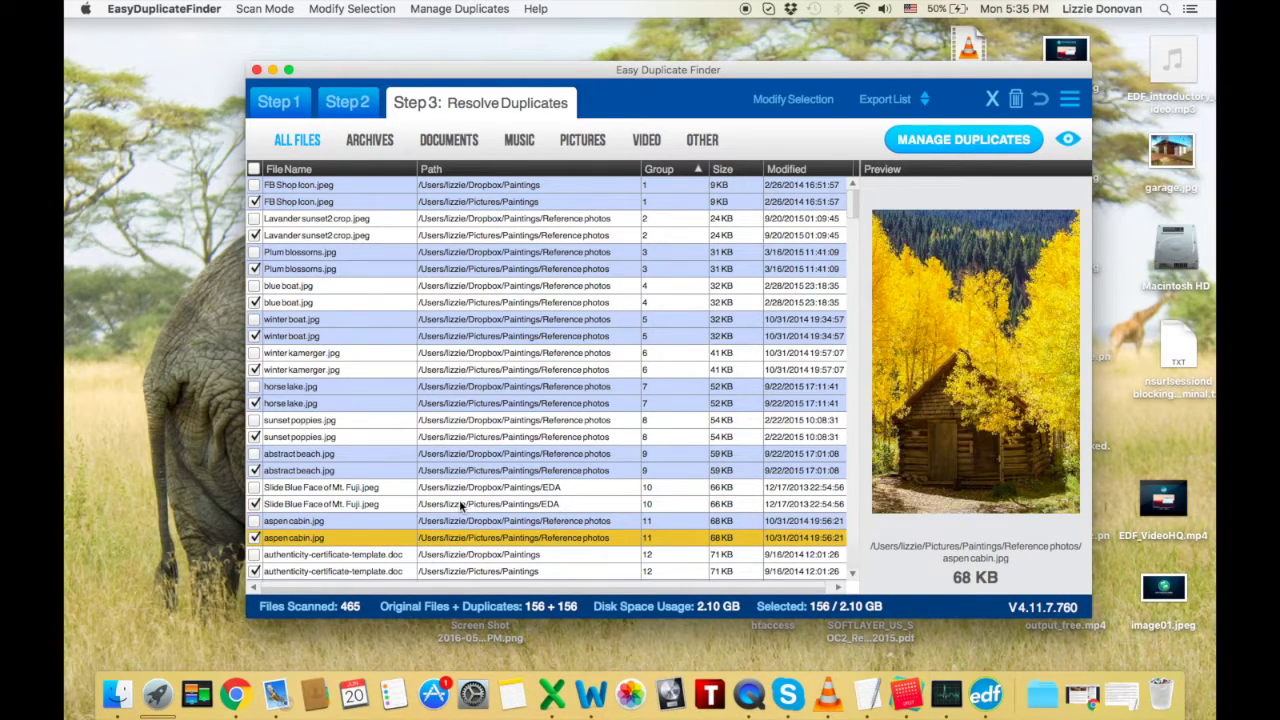
pyautogui.press('Down')
pyautogui.press('Down')
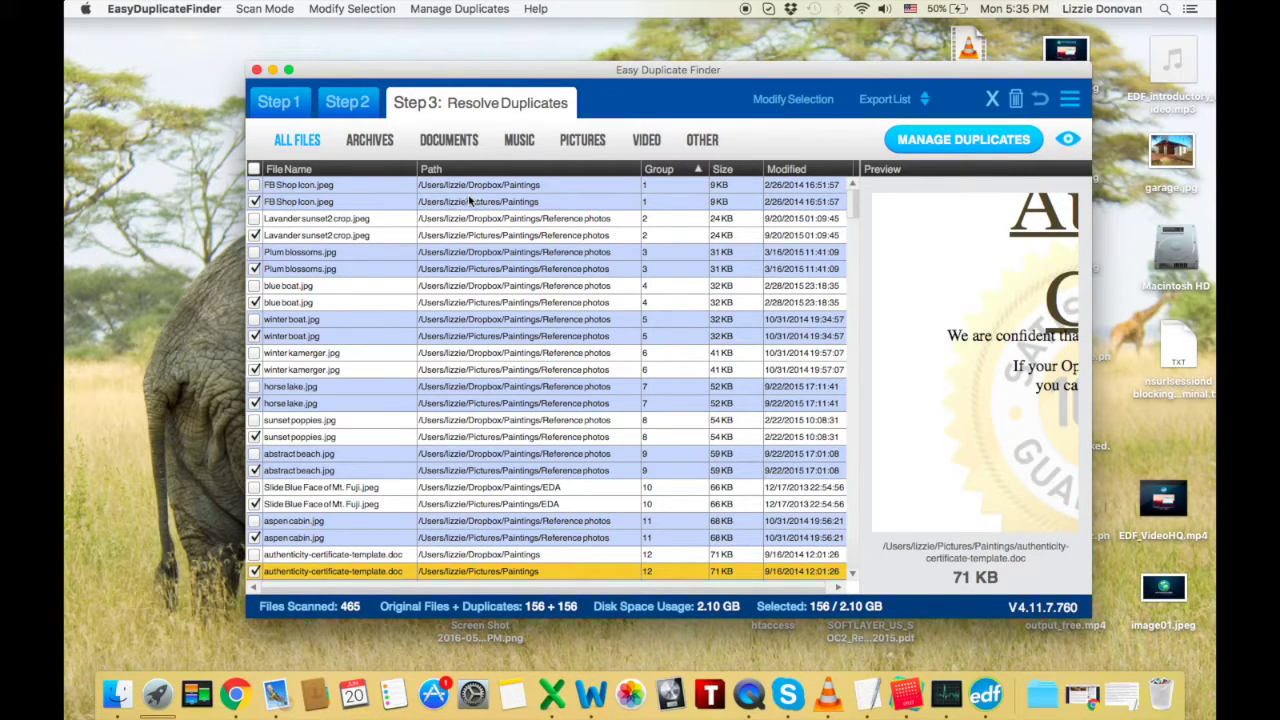
pyautogui.click(175, 12)
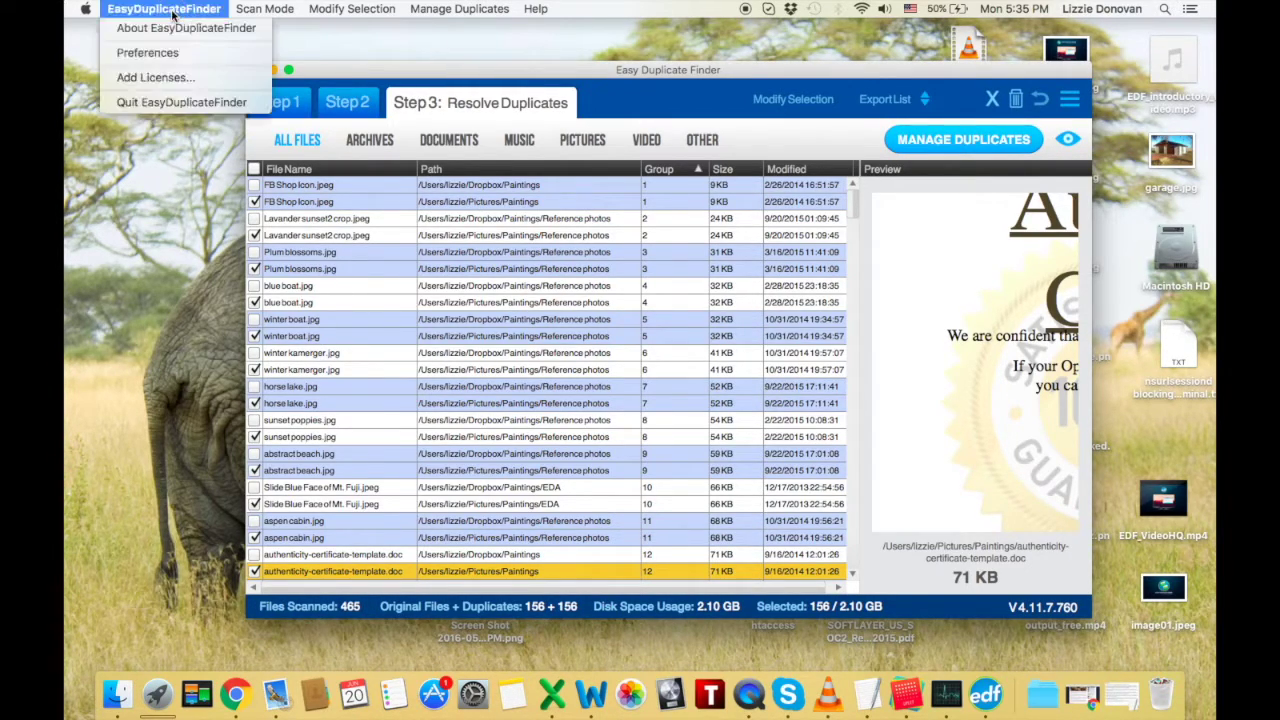
pyautogui.click(170, 53)
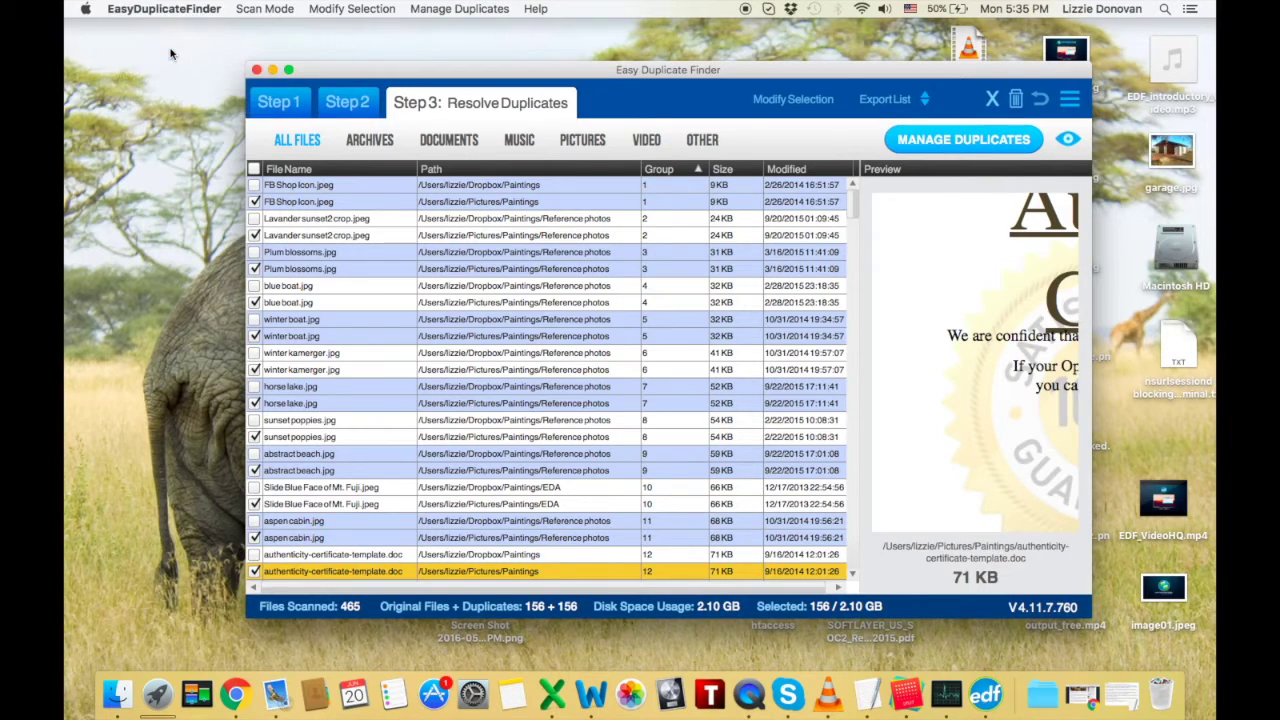